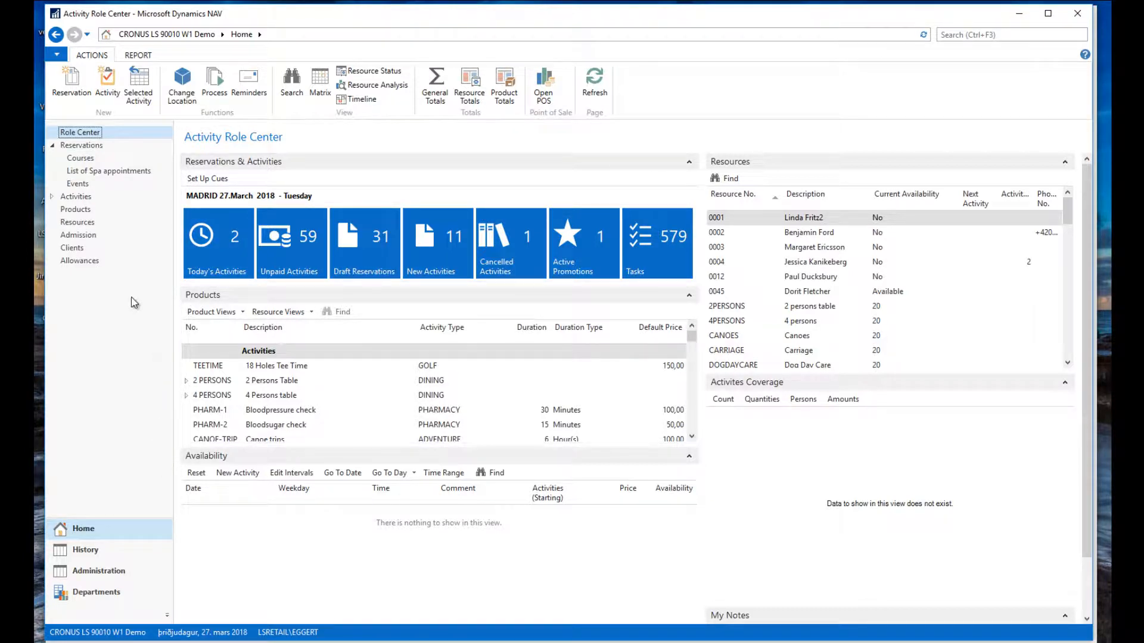
Set the EVENTS reservation type's Deposit Options to On Reservation and save the card.
{"action": "left_click", "coordinate": [105, 570]}
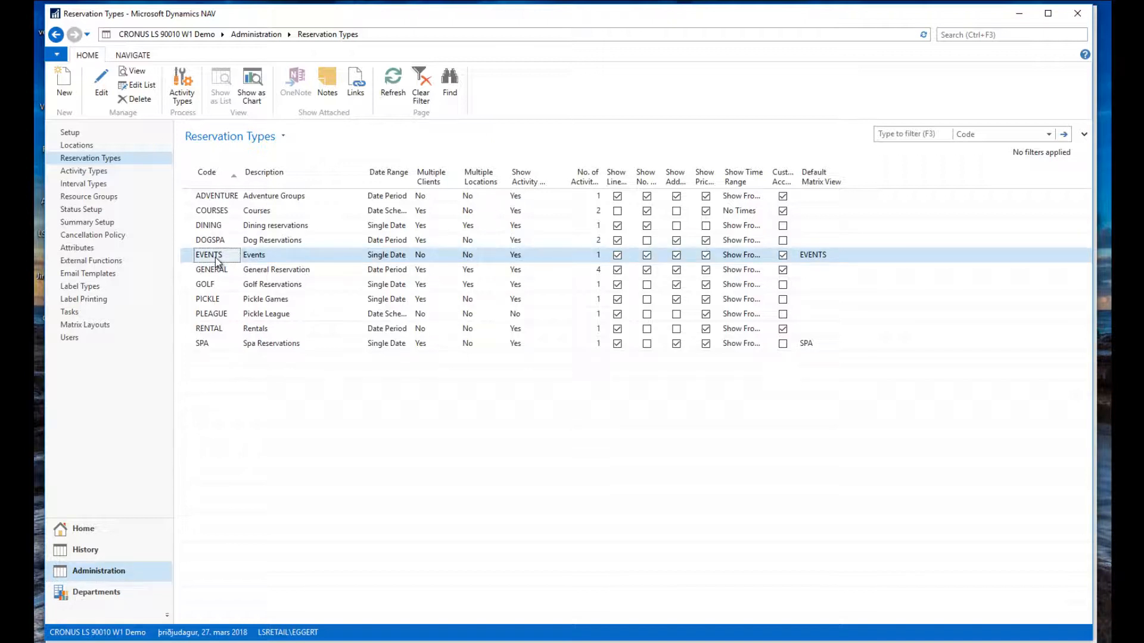
{"action": "double_click", "coordinate": [216, 257]}
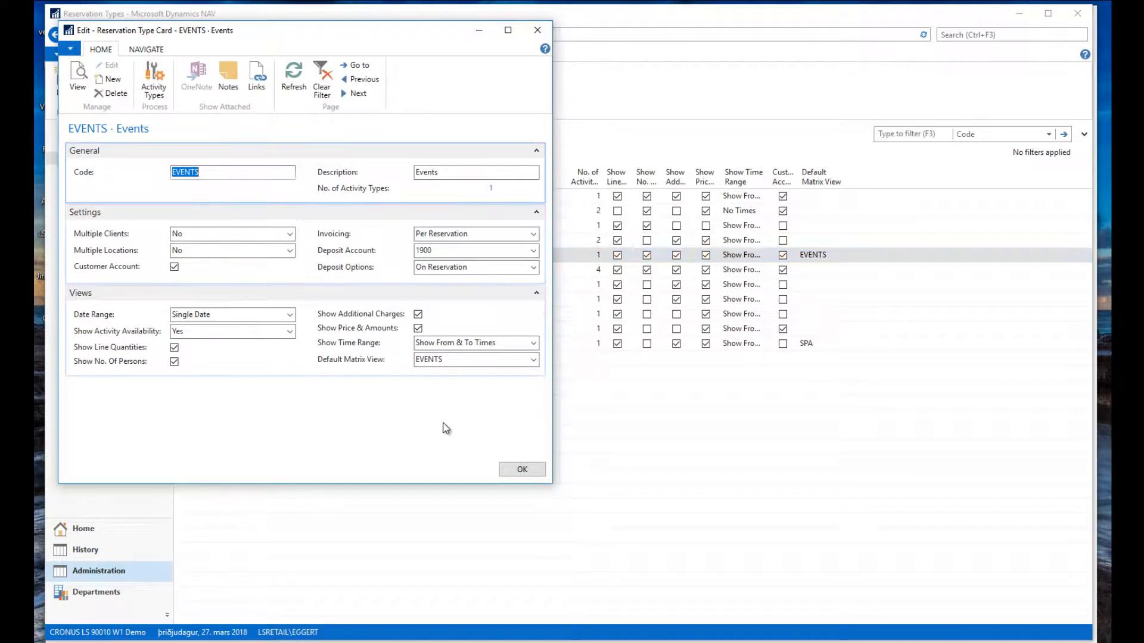
{"action": "left_click_drag", "start_coordinate": [367, 38], "coordinate": [556, 53]}
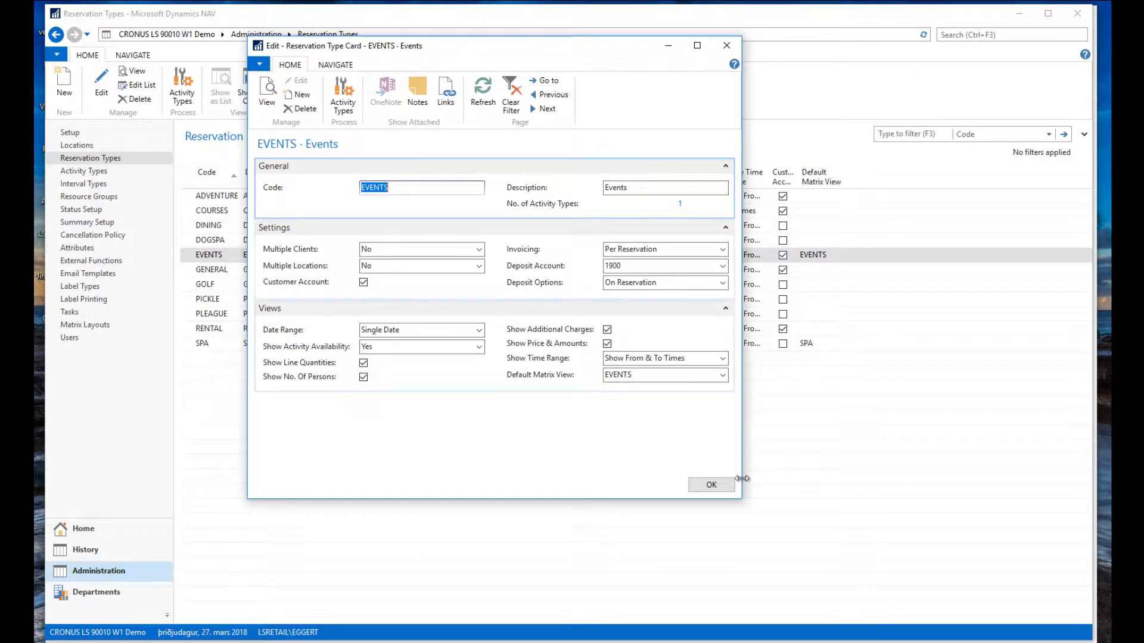
{"action": "left_click_drag", "start_coordinate": [742, 503], "coordinate": [820, 551]}
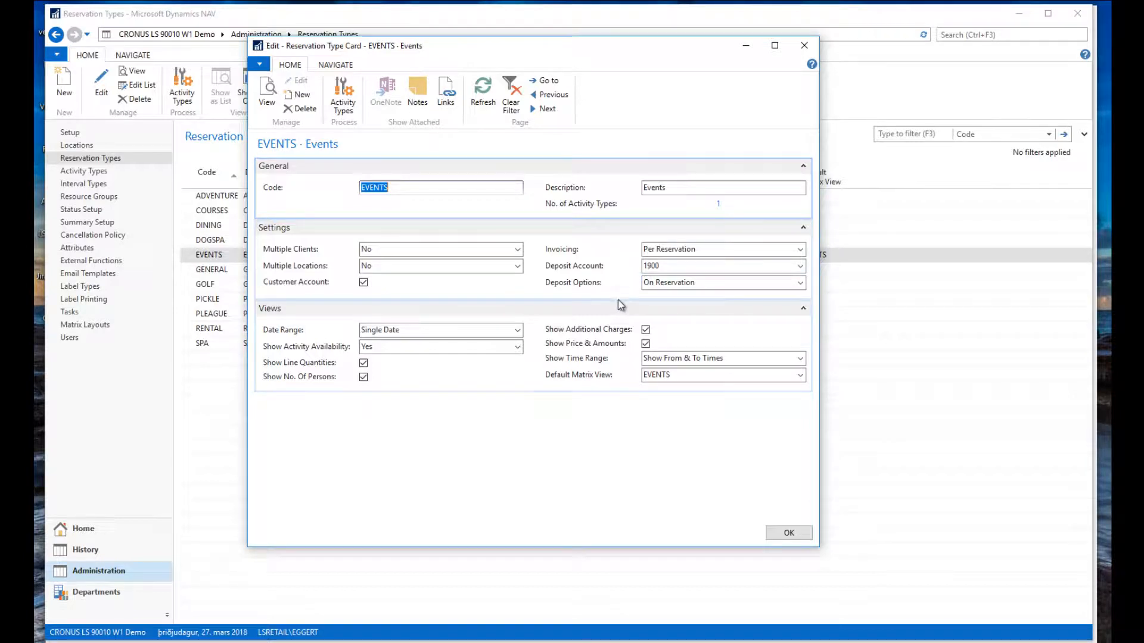
{"action": "left_click", "coordinate": [799, 282]}
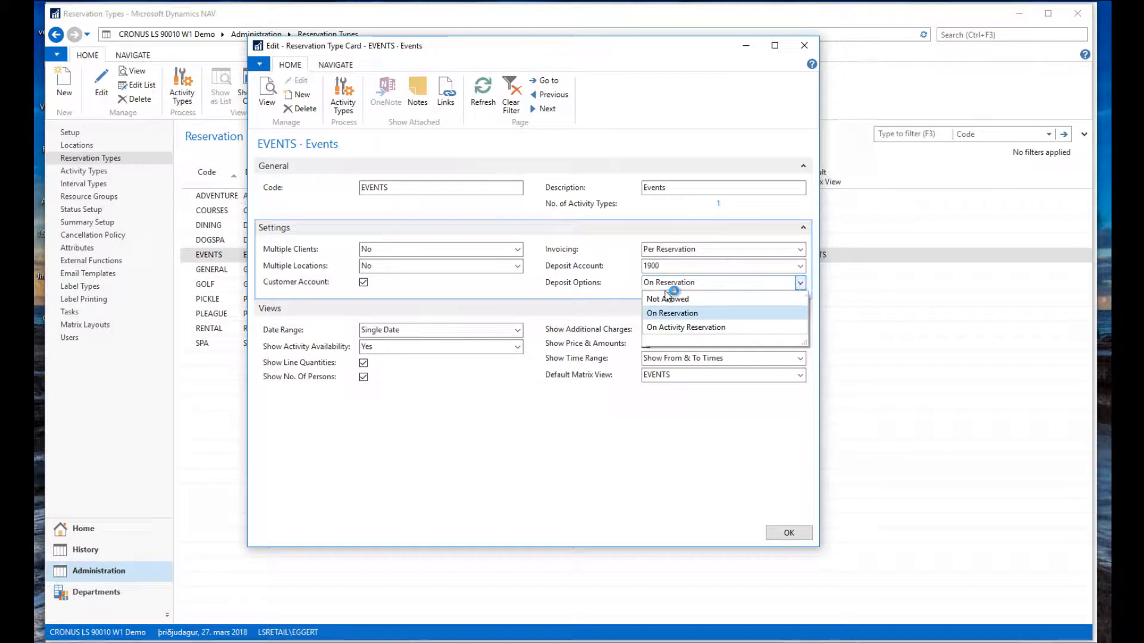
{"action": "left_click", "coordinate": [660, 313]}
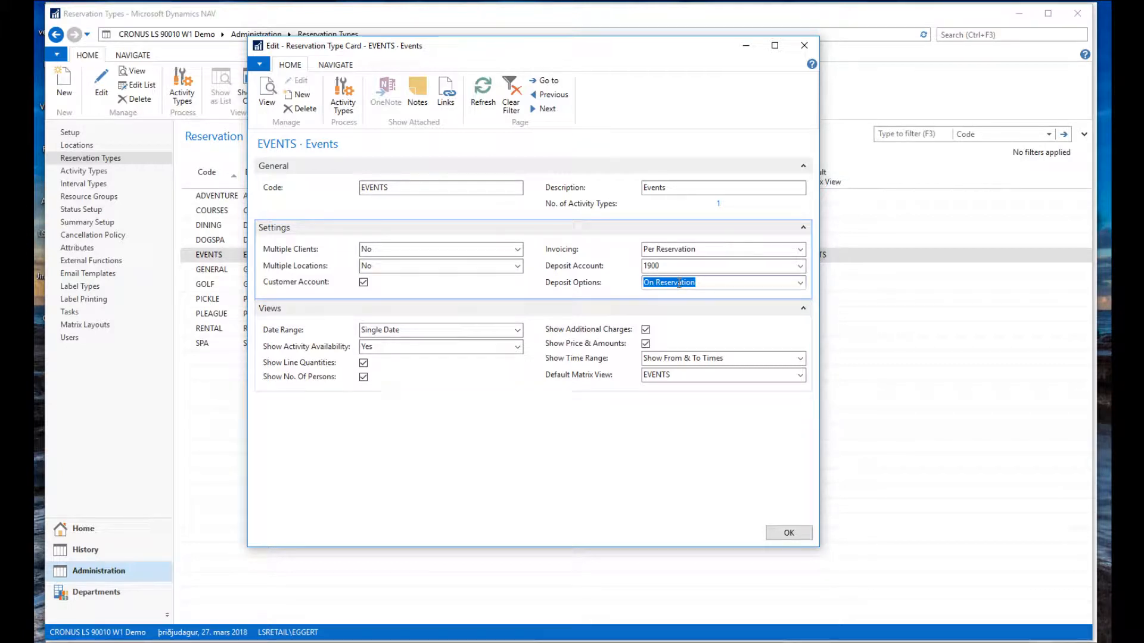
{"action": "left_click", "coordinate": [790, 533]}
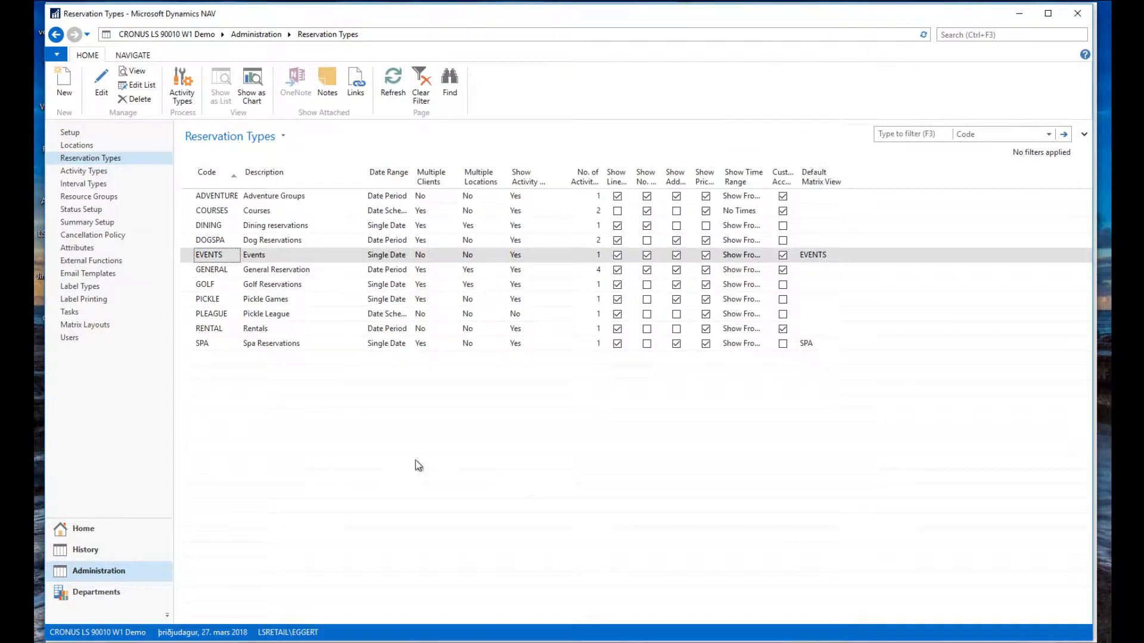
Open reservation RES01283 from the Reservations list.
{"action": "left_click", "coordinate": [79, 532]}
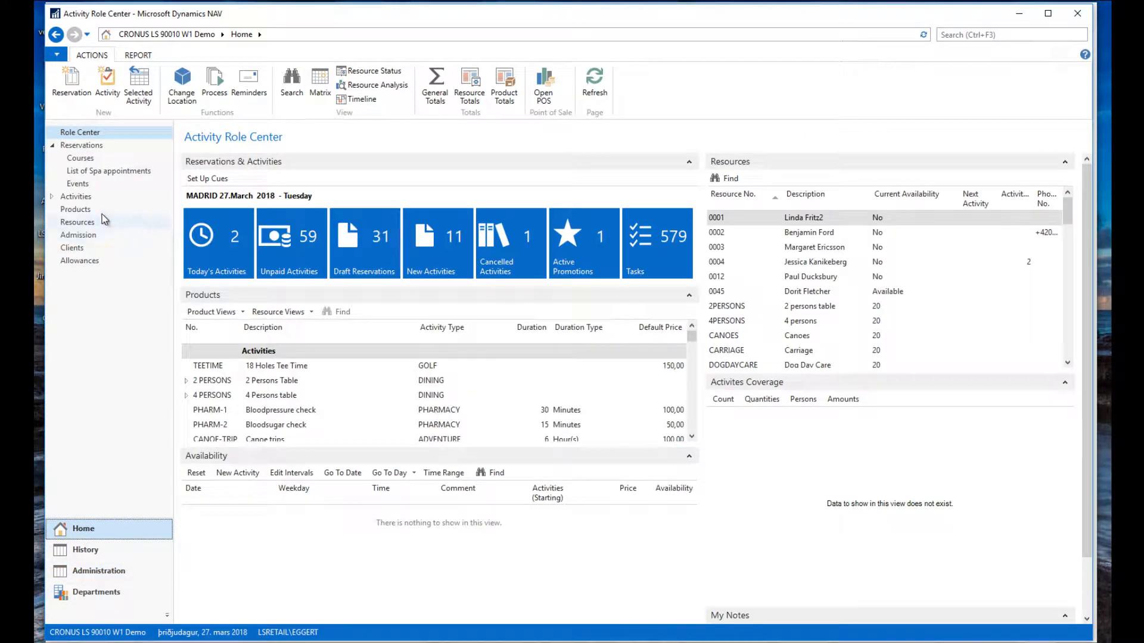
{"action": "left_click", "coordinate": [81, 146]}
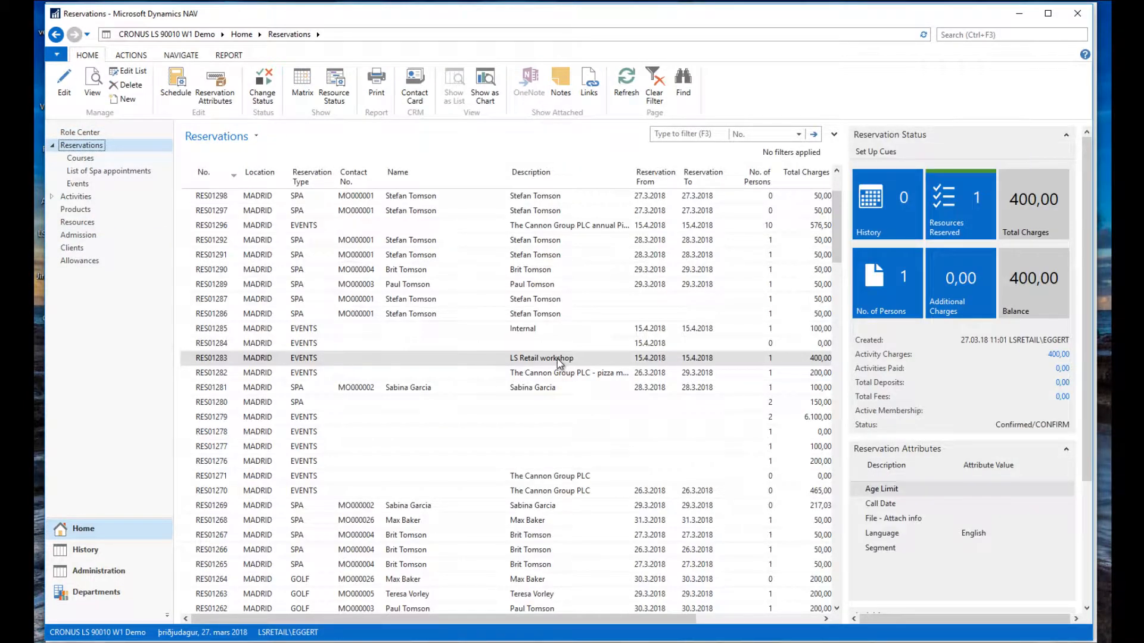
{"action": "left_click", "coordinate": [65, 94]}
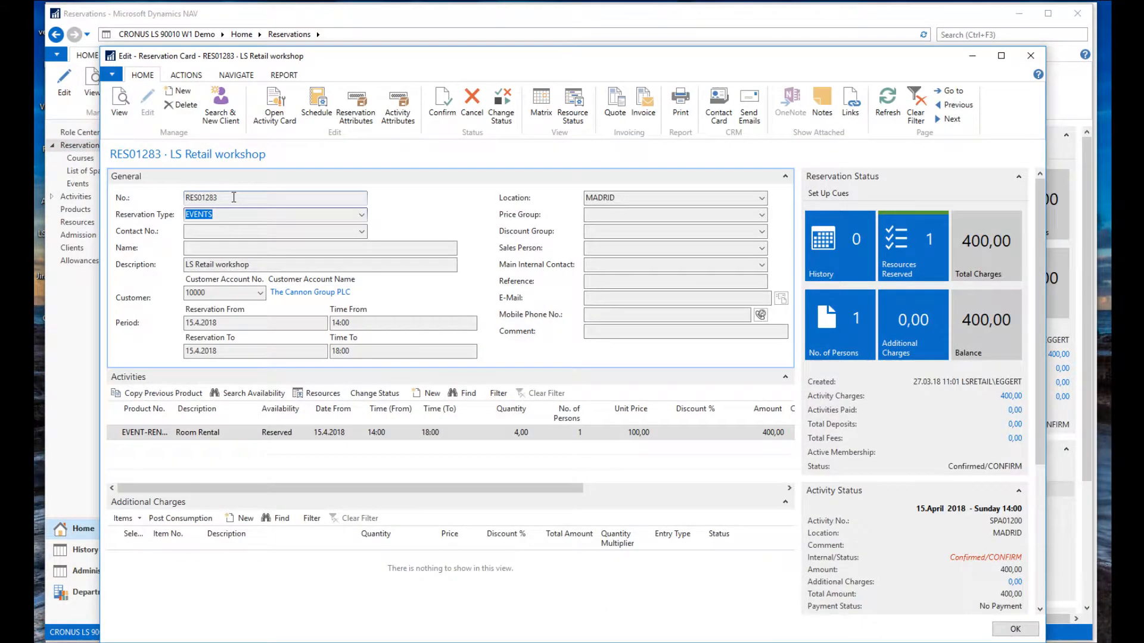
Copy the reservation number RES01283, check the 400,00 balance, and close the card.
{"action": "left_click", "coordinate": [218, 197]}
{"action": "double_click", "coordinate": [217, 197]}
{"action": "right_click", "coordinate": [192, 198]}
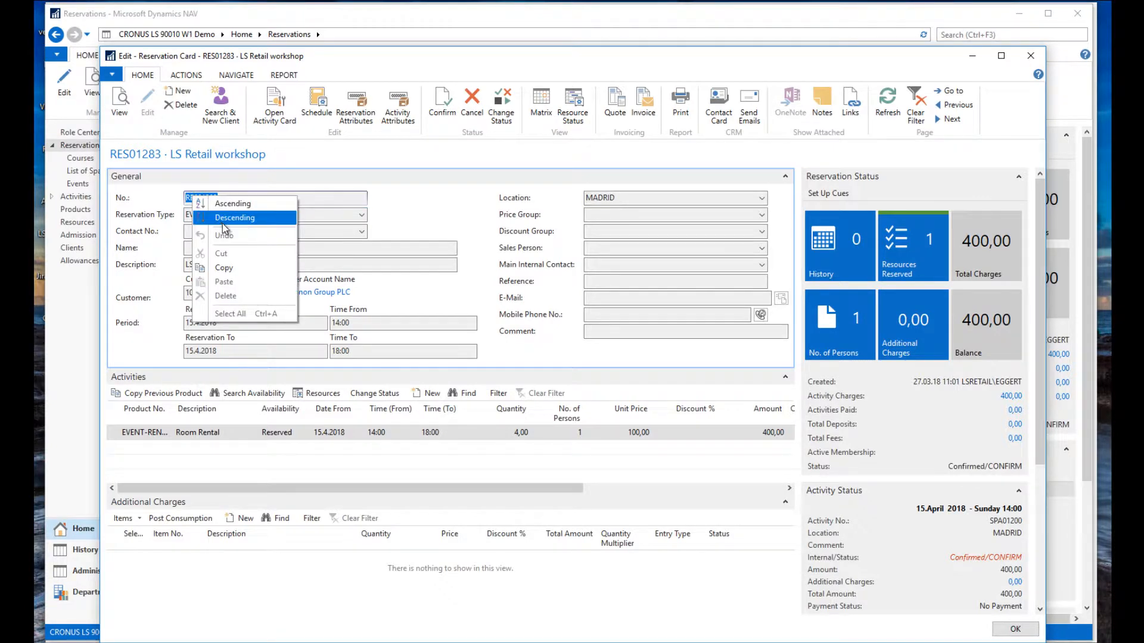
{"action": "left_click", "coordinate": [230, 267]}
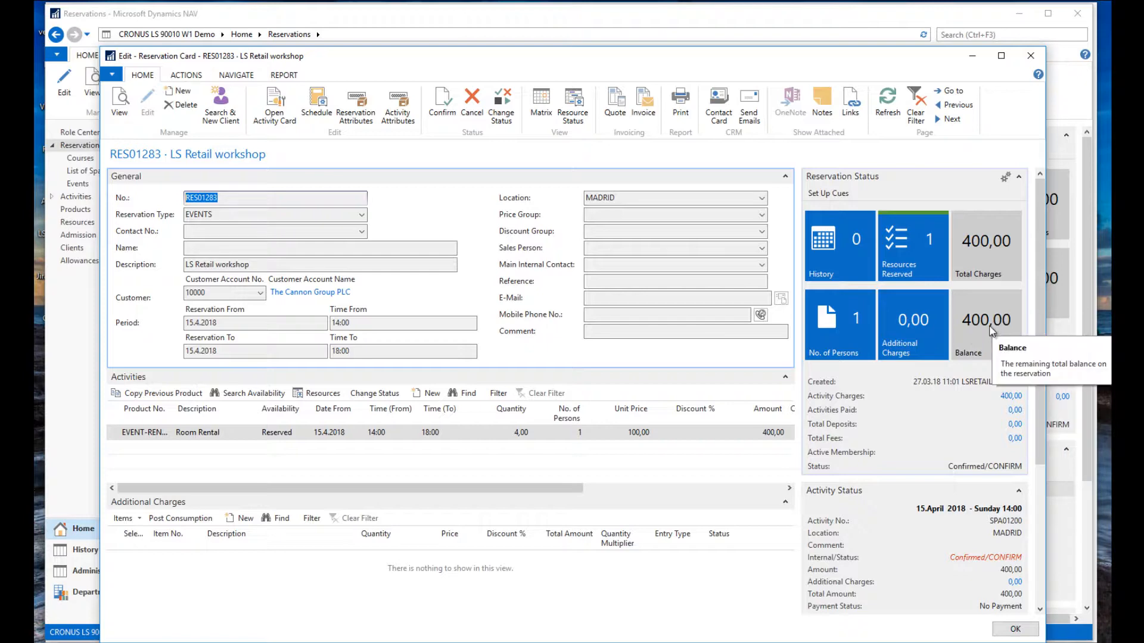
{"action": "left_click_drag", "start_coordinate": [754, 60], "coordinate": [763, 47]}
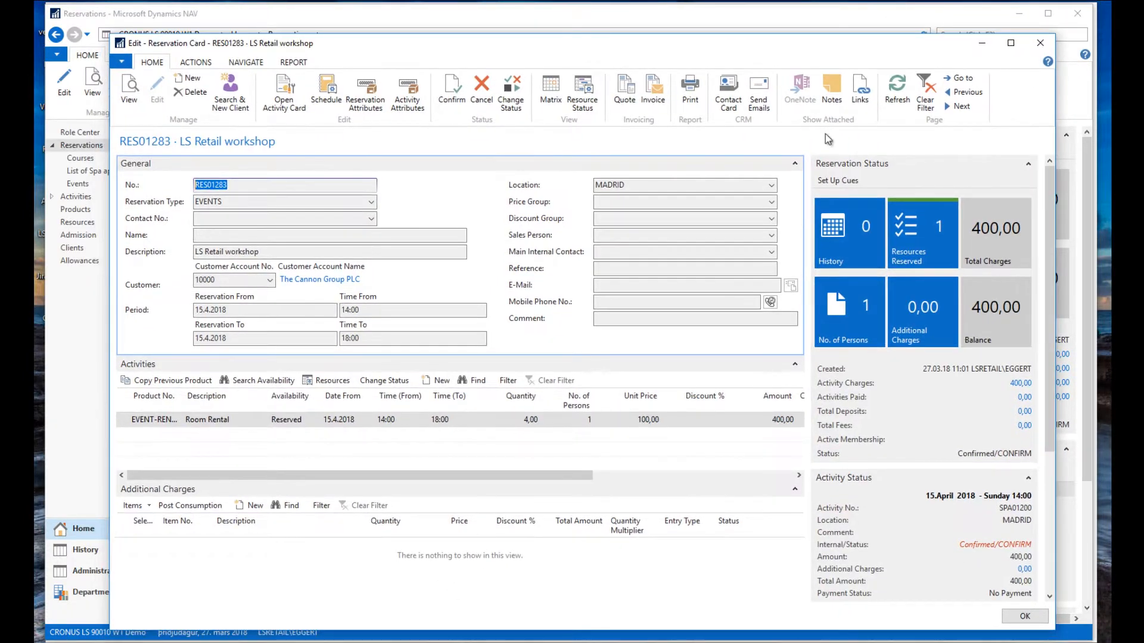
{"action": "left_click", "coordinate": [1040, 44]}
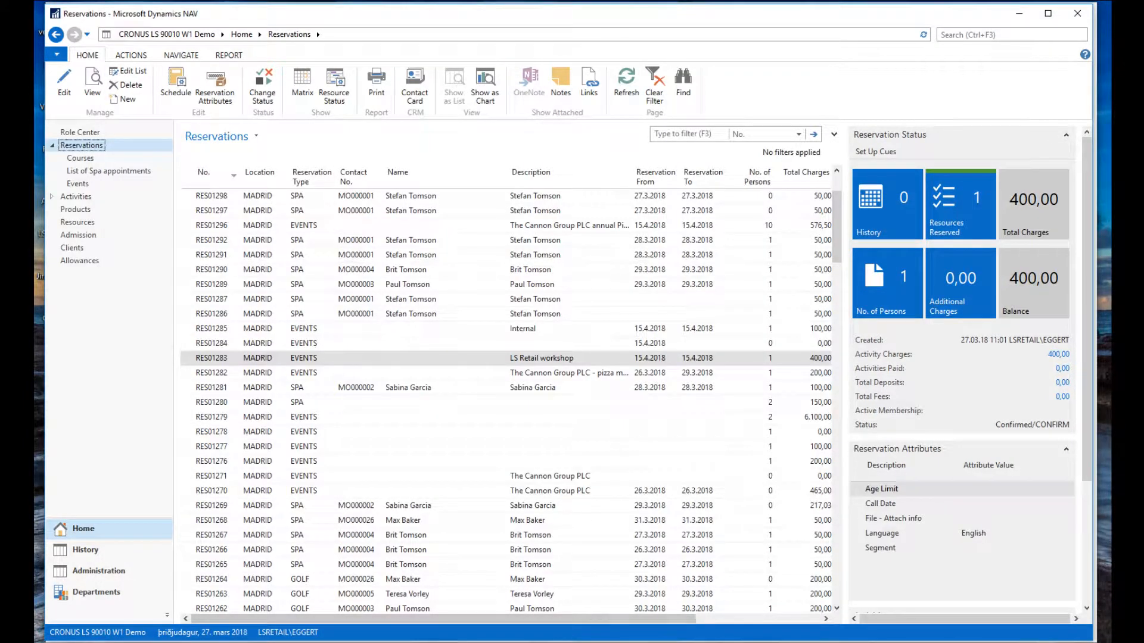
At the POS, start an activity deposit and pick reservation RES01283 by searching its number.
{"action": "left_click", "coordinate": [533, 603]}
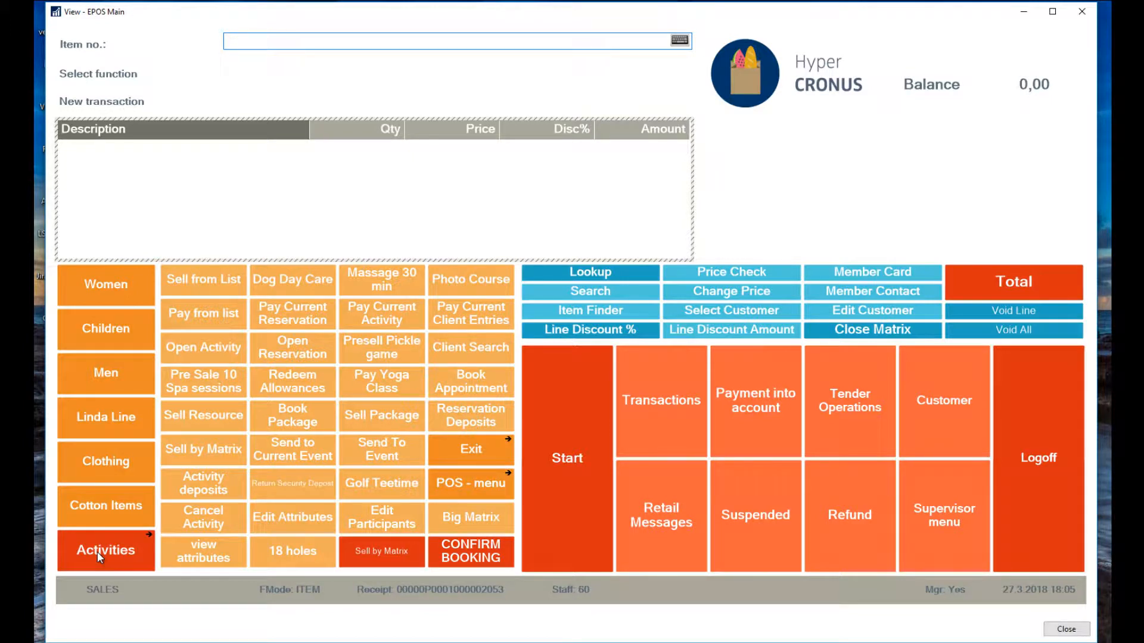
{"action": "left_click", "coordinate": [215, 487]}
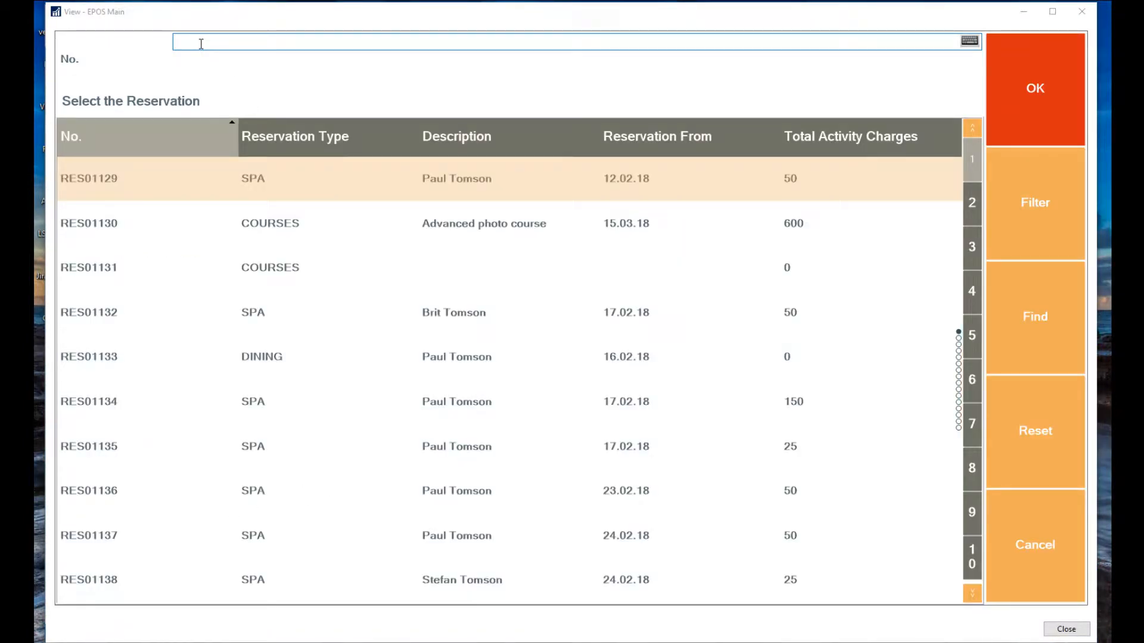
{"action": "type", "text": "RES01283"}
{"action": "key", "text": "Return"}
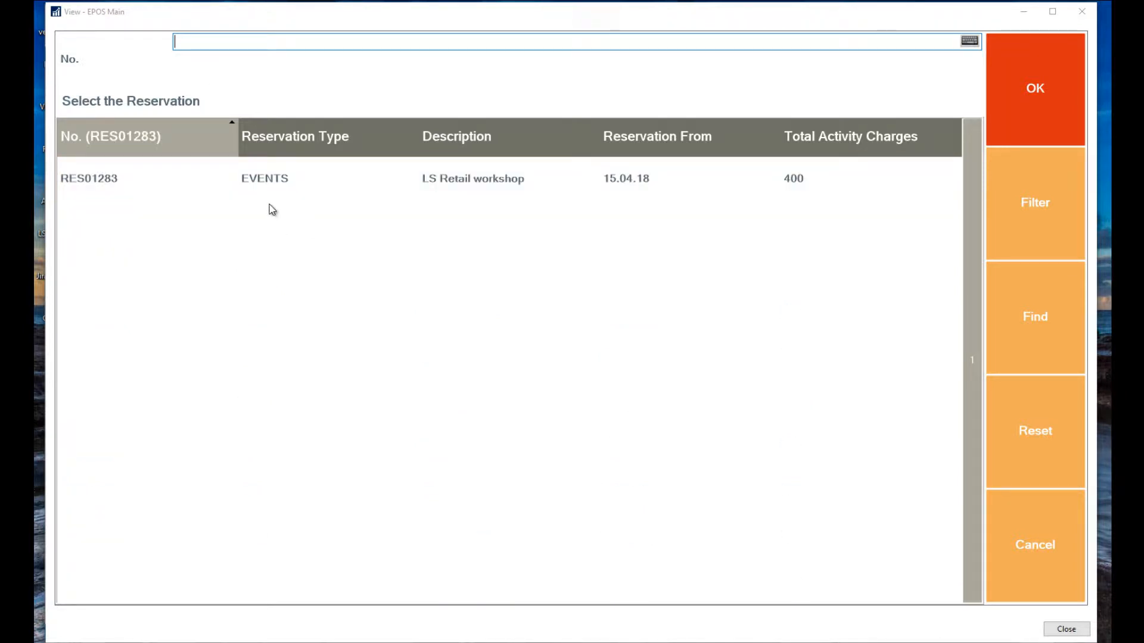
{"action": "left_click", "coordinate": [251, 182]}
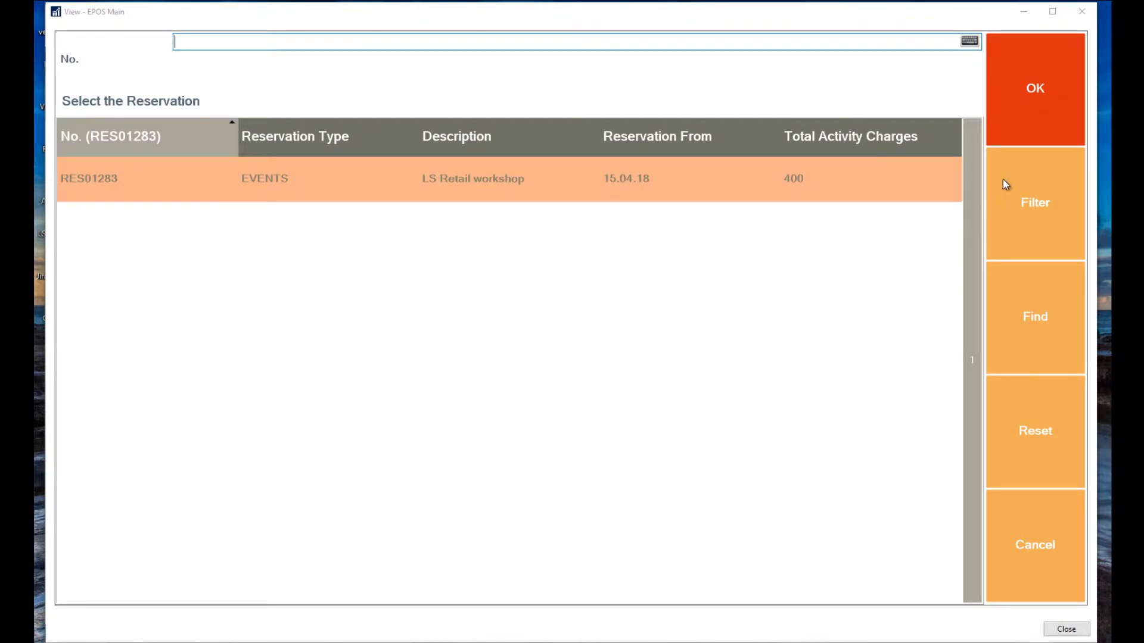
{"action": "left_click", "coordinate": [1046, 102]}
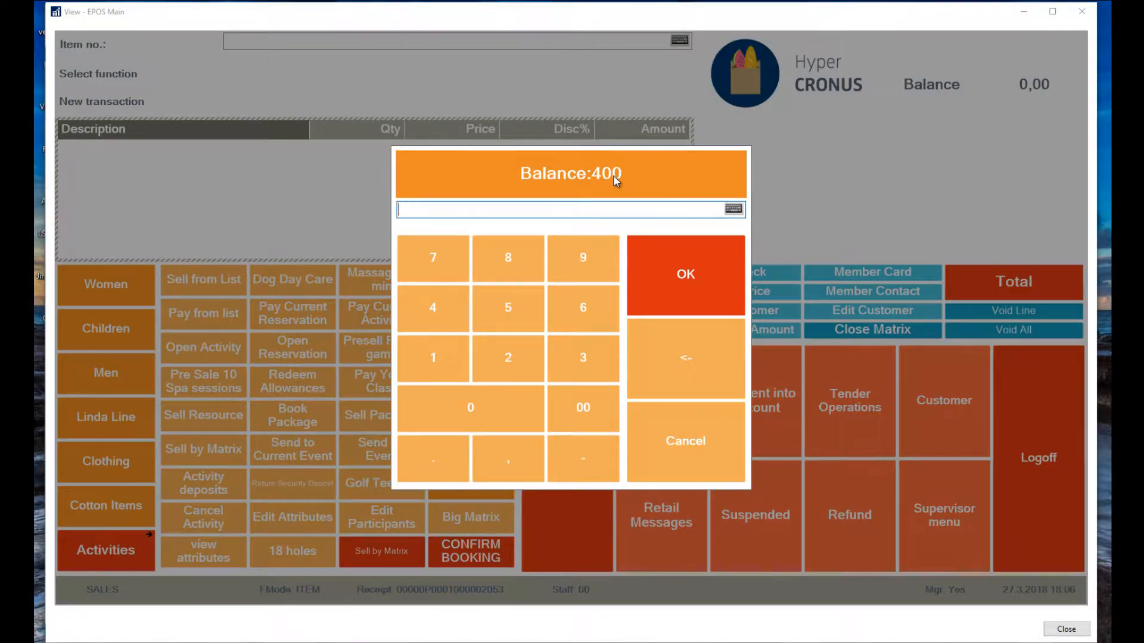
Add a 200,00 deposit for RES01283 to the sale.
{"action": "left_click", "coordinate": [507, 352]}
{"action": "double_click", "coordinate": [495, 406]}
{"action": "left_click", "coordinate": [688, 272]}
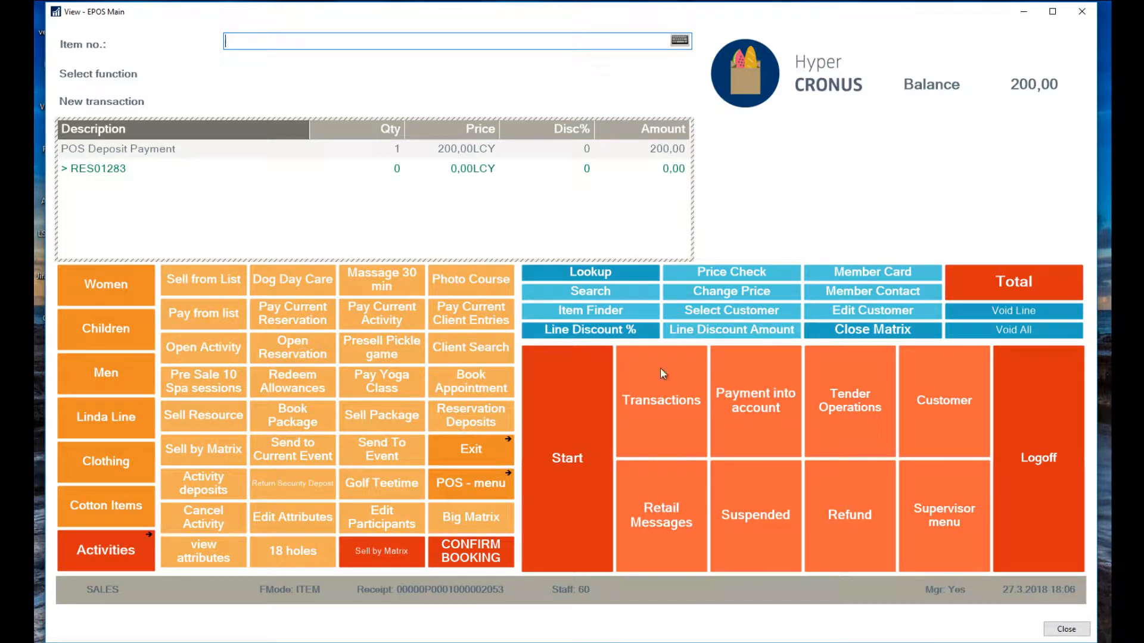
Pay the 200 total in cash, then bring back the NAV Reservations list.
{"action": "left_click", "coordinate": [1023, 289]}
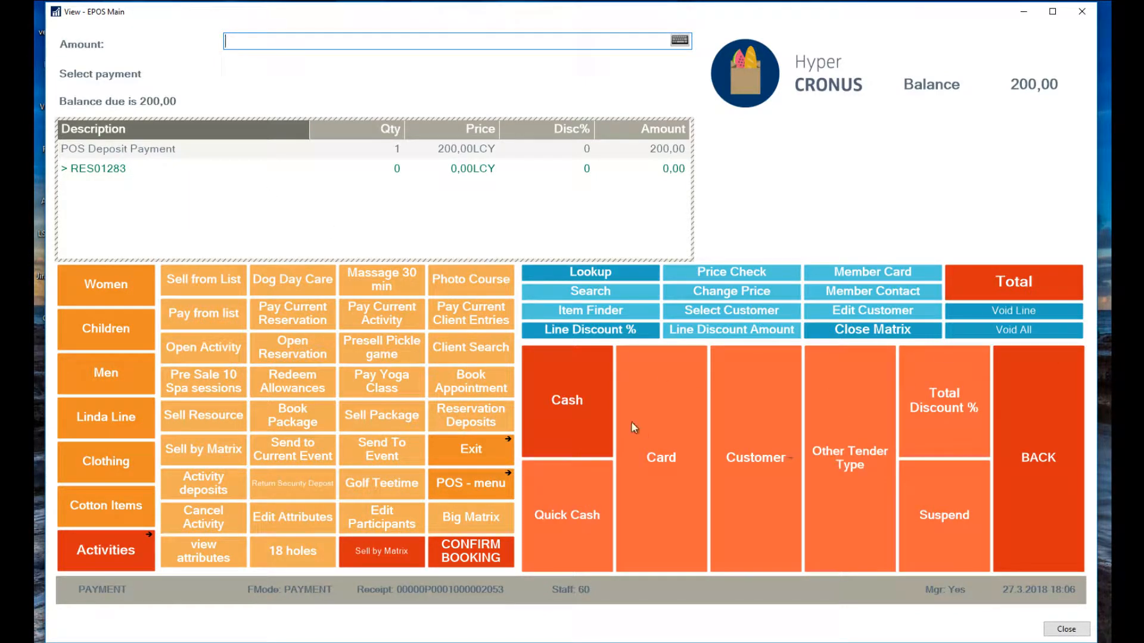
{"action": "left_click", "coordinate": [581, 405]}
{"action": "left_click", "coordinate": [685, 275]}
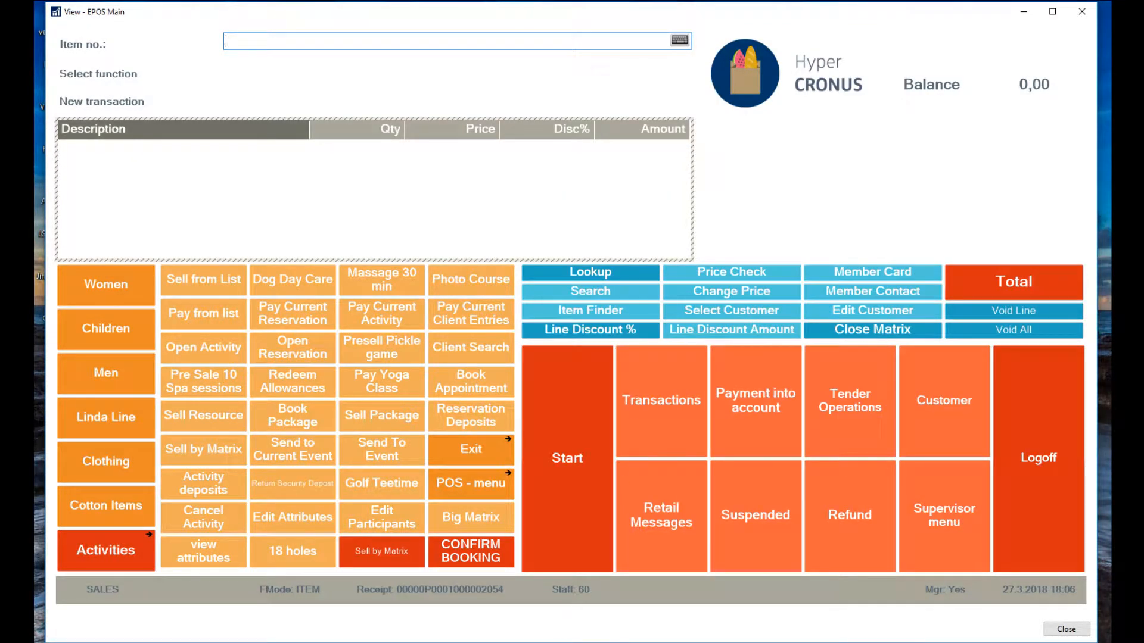
{"action": "left_click", "coordinate": [416, 617]}
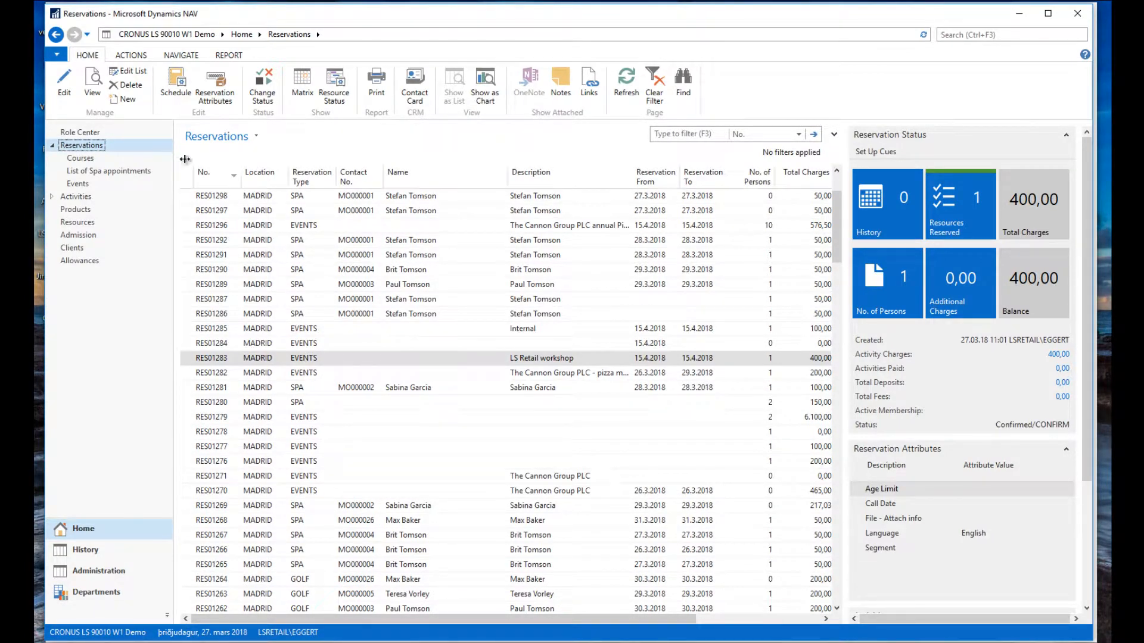
Review RES01283's transactions, widening the Transaction column to read the 200,00 POS Deposit entry.
{"action": "left_click", "coordinate": [65, 83]}
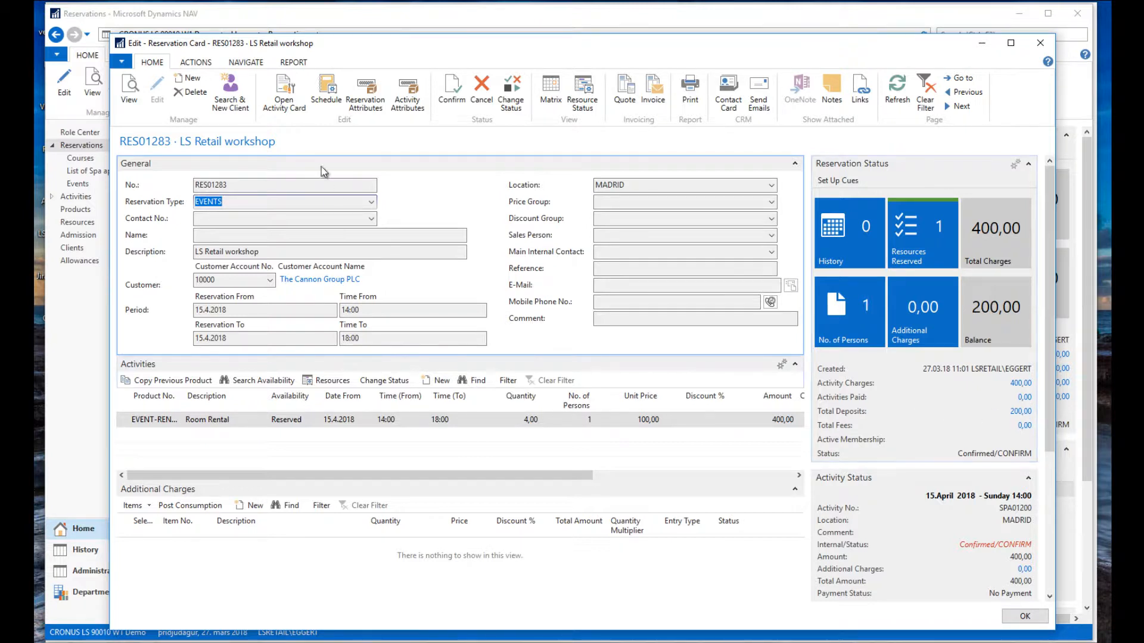
{"action": "left_click", "coordinate": [246, 62]}
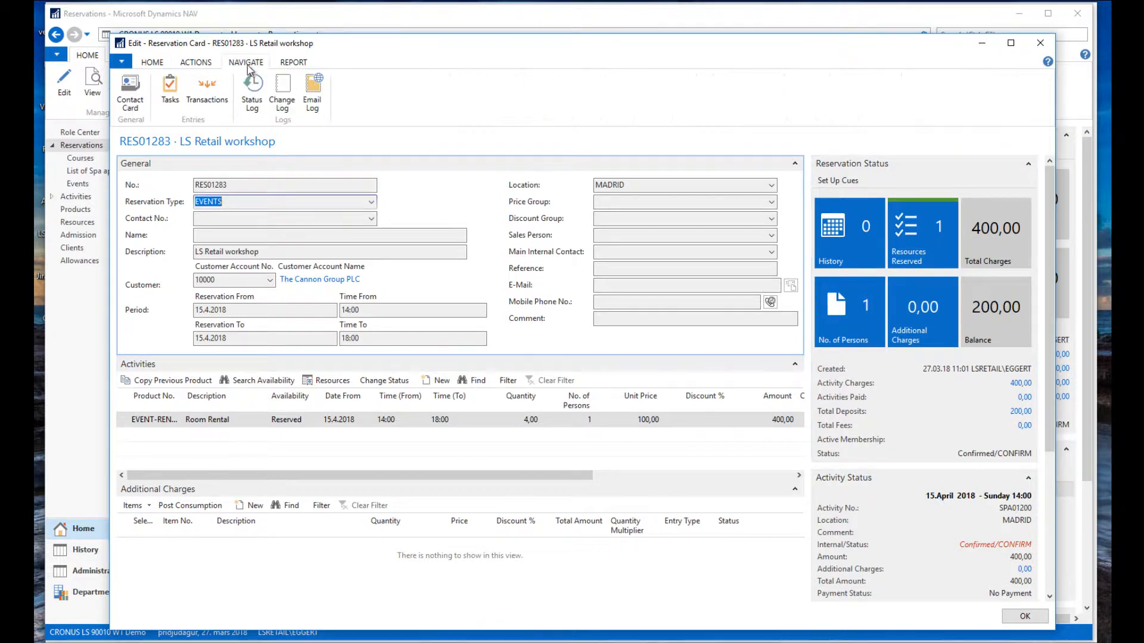
{"action": "left_click", "coordinate": [209, 96]}
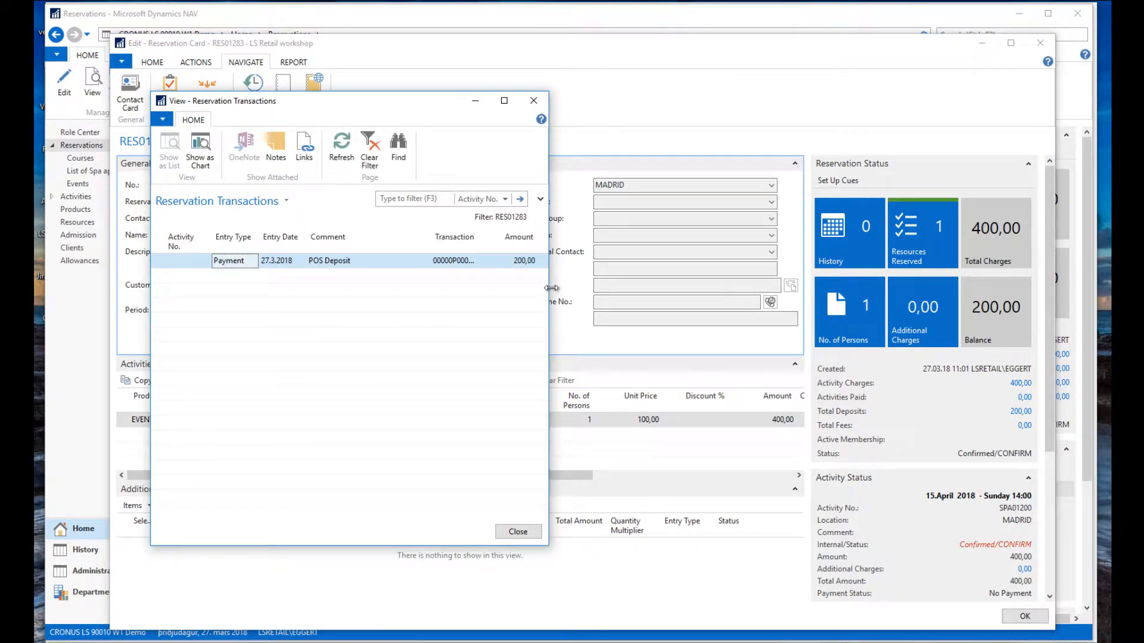
{"action": "left_click_drag", "start_coordinate": [551, 288], "coordinate": [743, 288]}
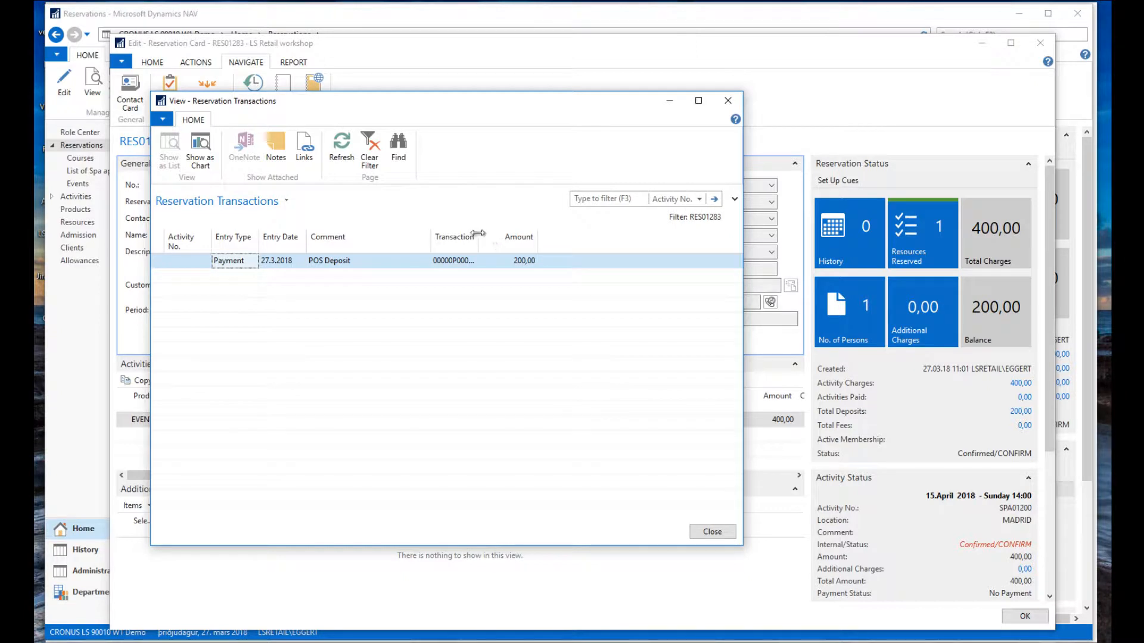
{"action": "left_click_drag", "start_coordinate": [490, 236], "coordinate": [506, 236]}
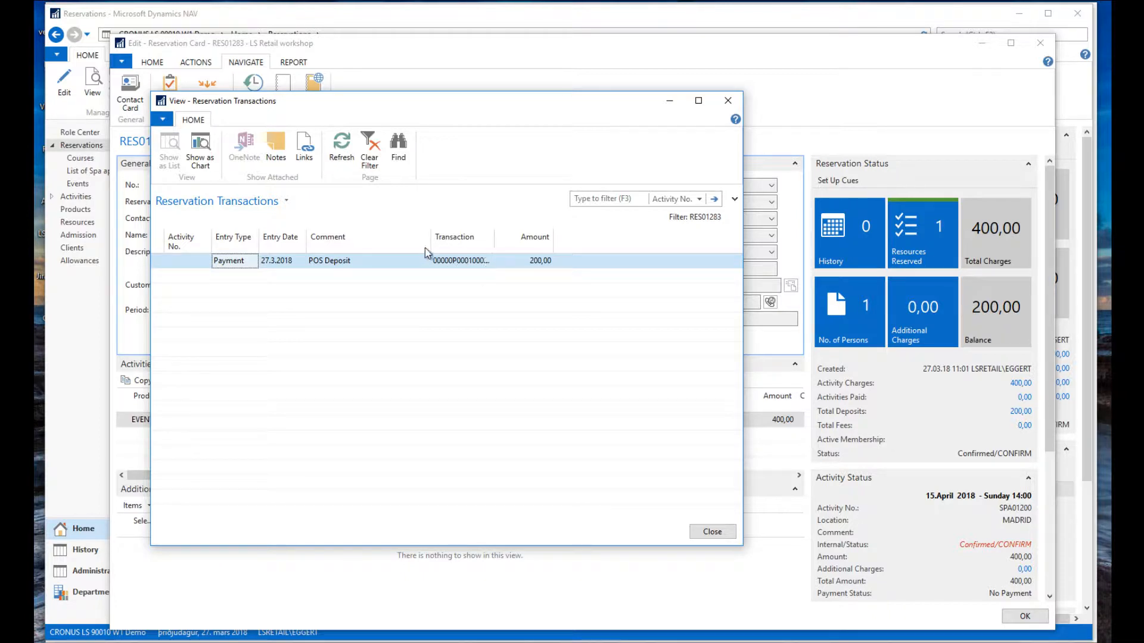
{"action": "left_click_drag", "start_coordinate": [493, 238], "coordinate": [510, 239]}
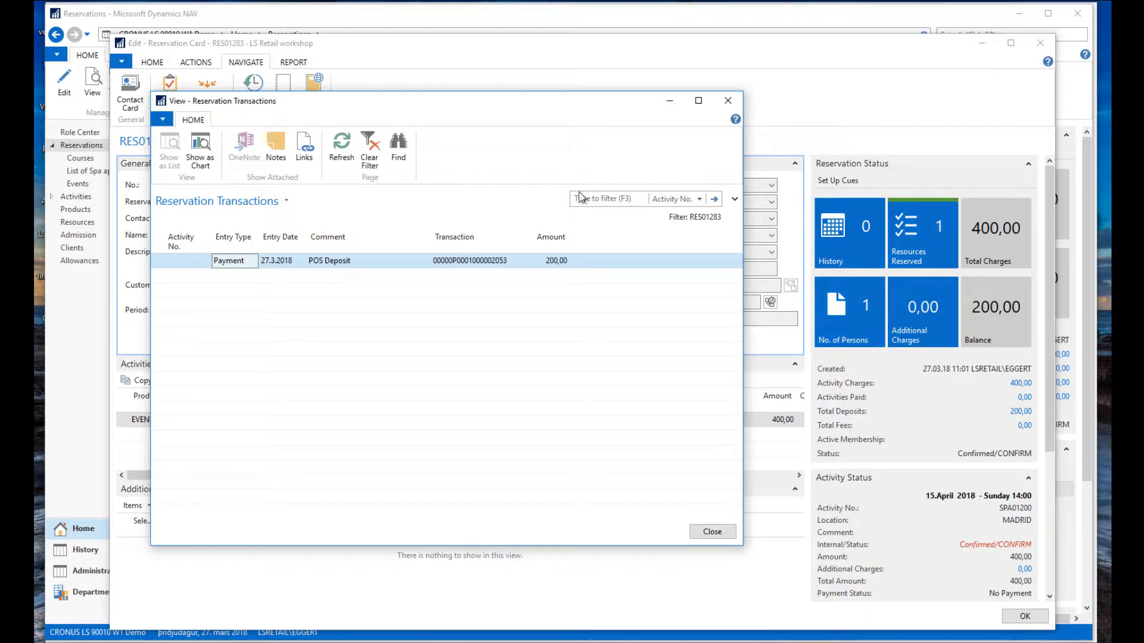
{"action": "left_click", "coordinate": [711, 533]}
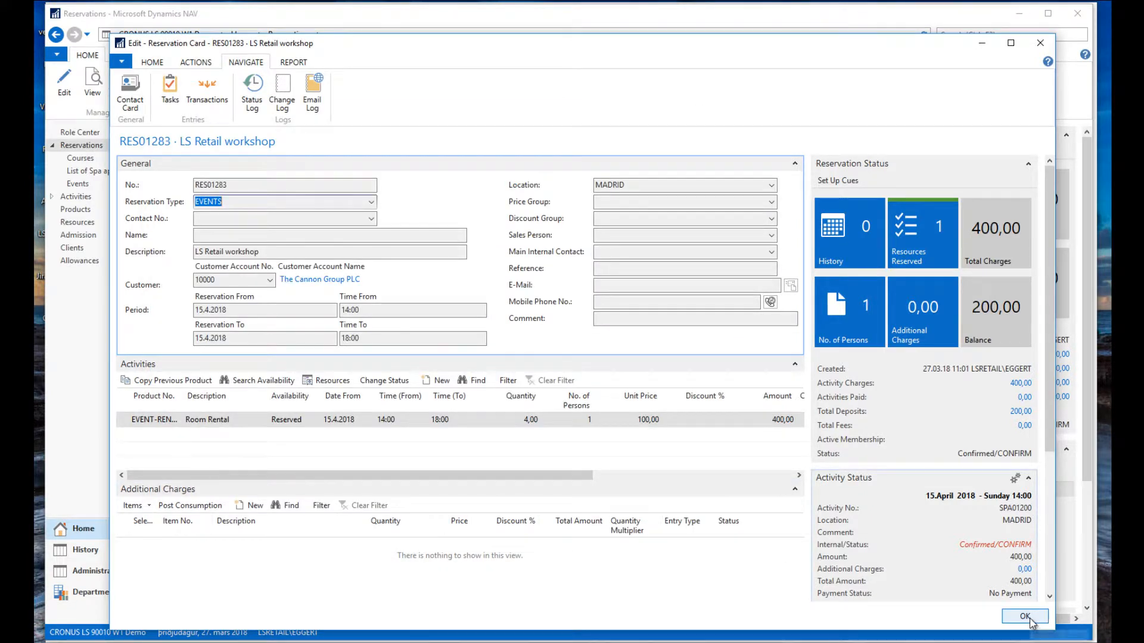
Copy the RES01283 reservation number and close the reservation card.
{"action": "left_click", "coordinate": [200, 186]}
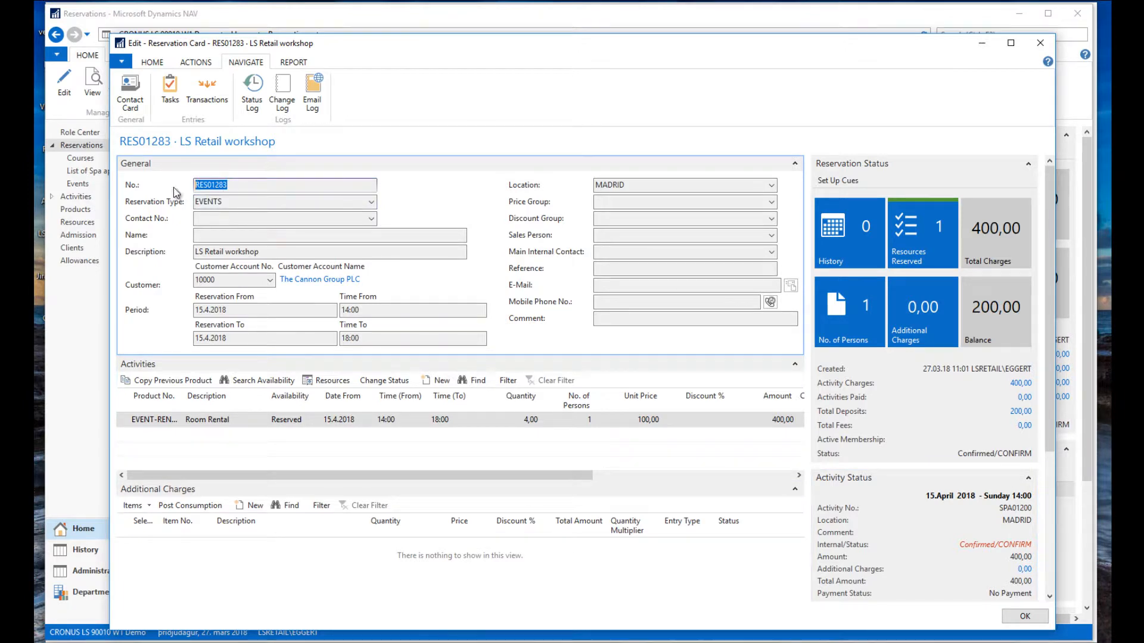
{"action": "right_click", "coordinate": [200, 185]}
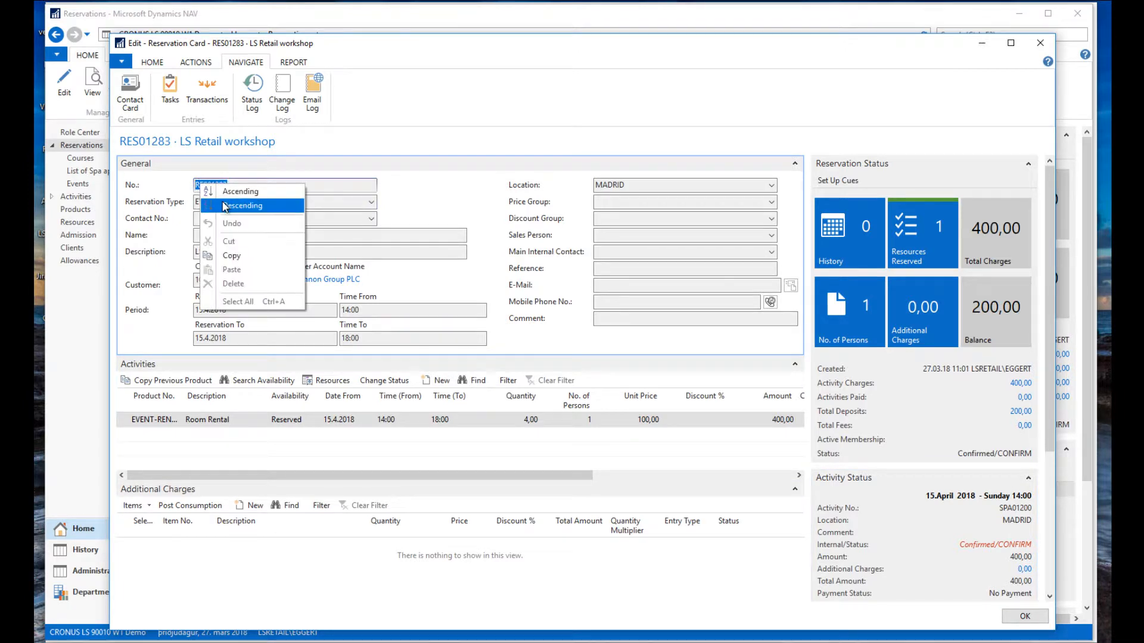
{"action": "left_click", "coordinate": [253, 257]}
{"action": "left_click", "coordinate": [1023, 616]}
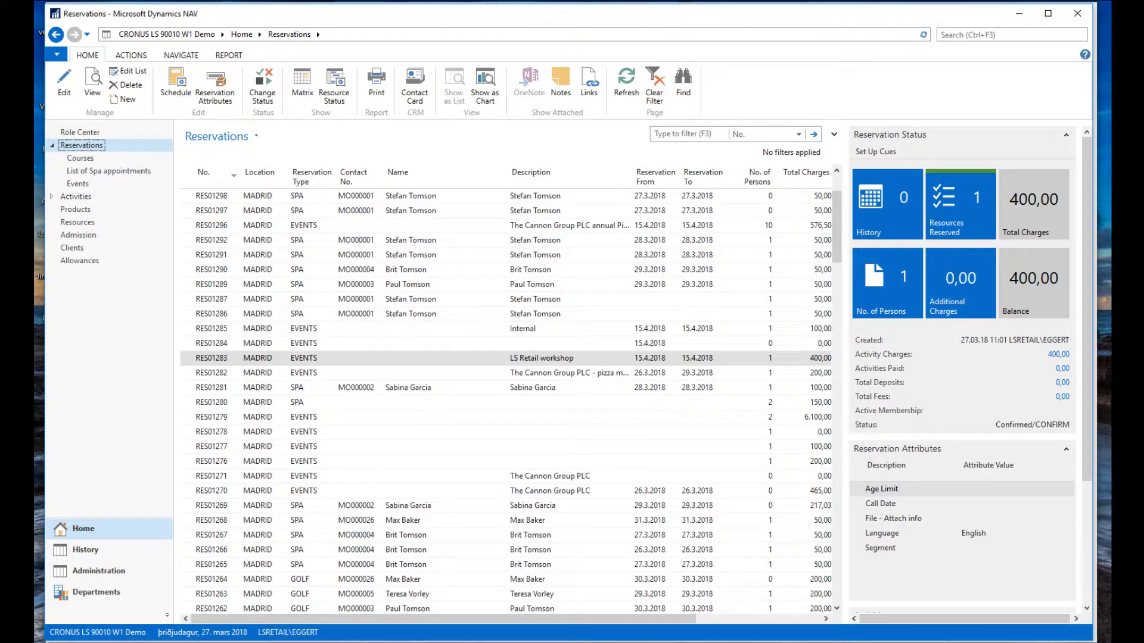
On the POS, list the current reservation's activities to pay.
{"action": "mouse_move", "coordinate": [524, 642]}
{"action": "left_click", "coordinate": [531, 602]}
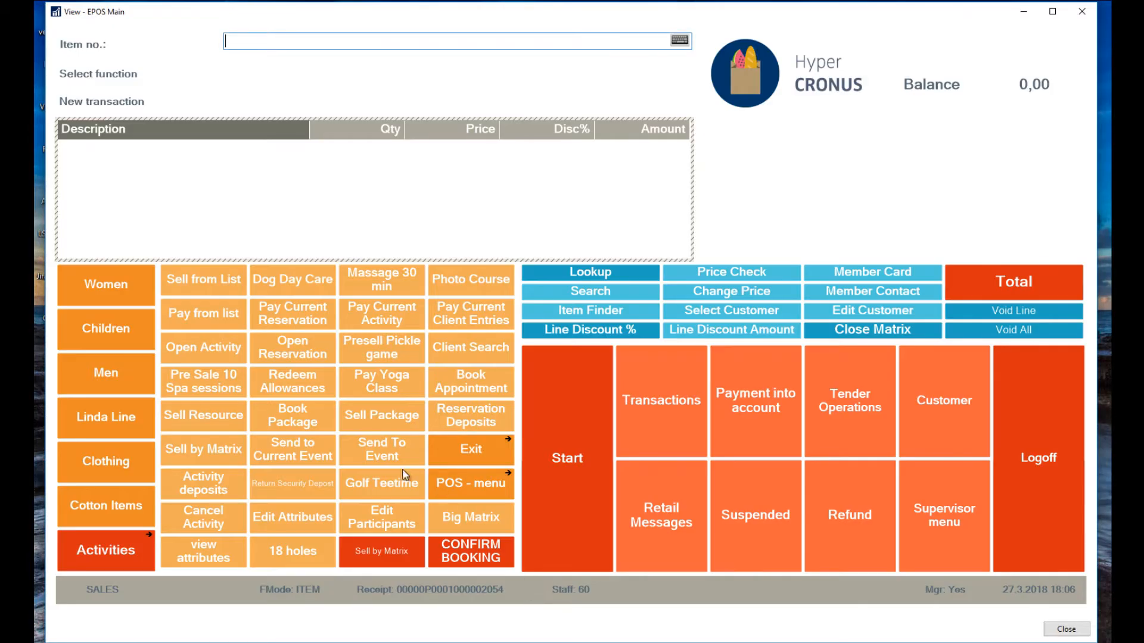
{"action": "left_click", "coordinate": [133, 545]}
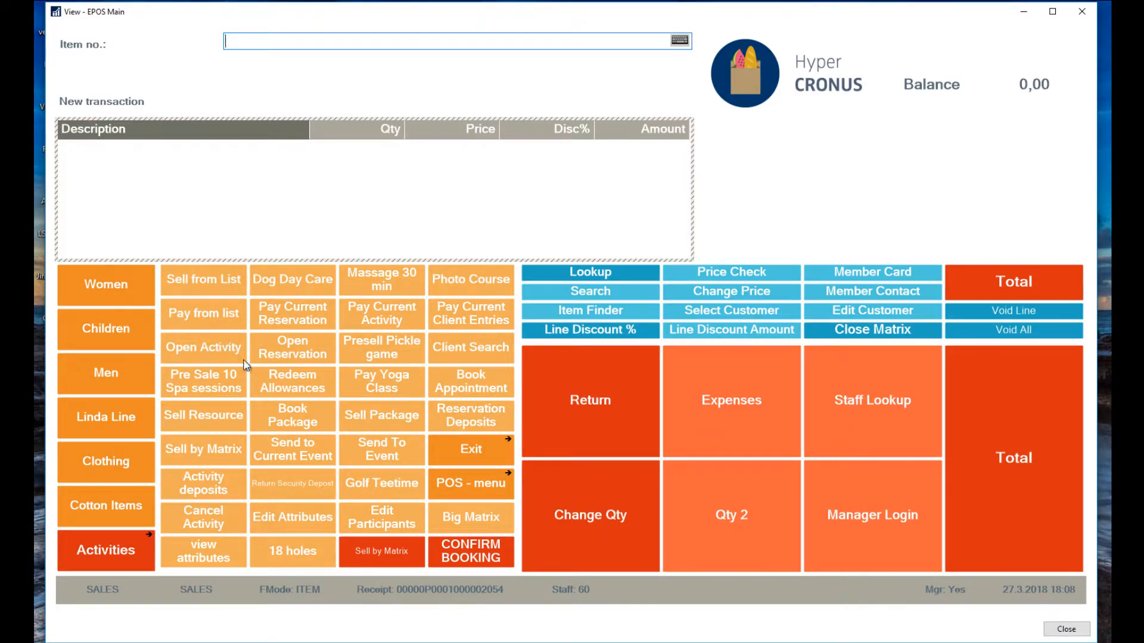
{"action": "left_click", "coordinate": [208, 311]}
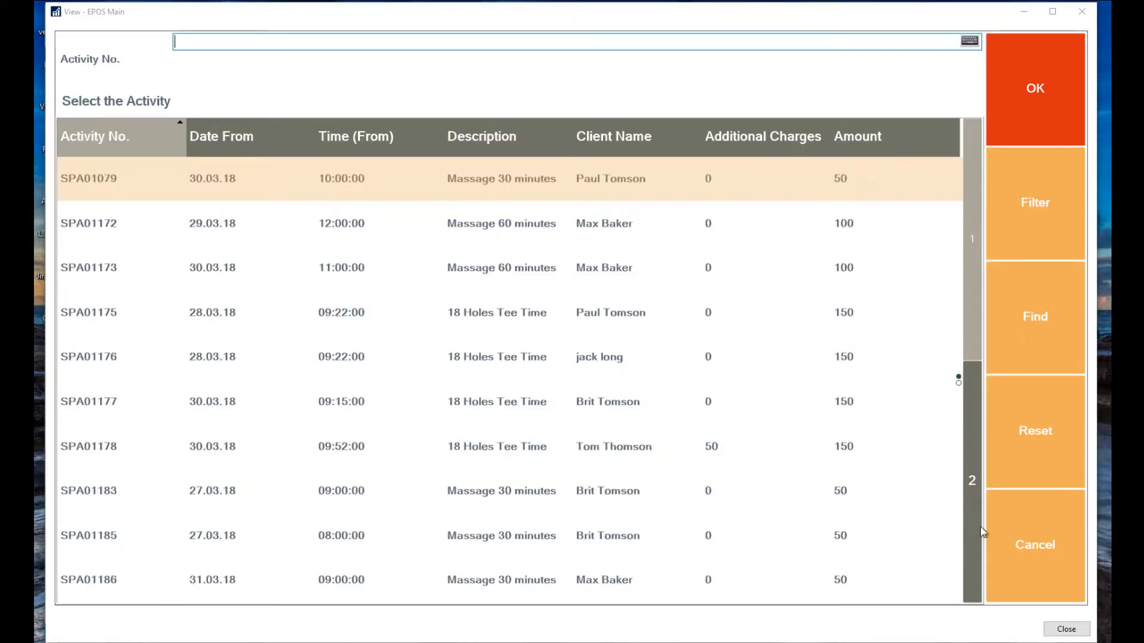
{"action": "left_click", "coordinate": [1040, 547]}
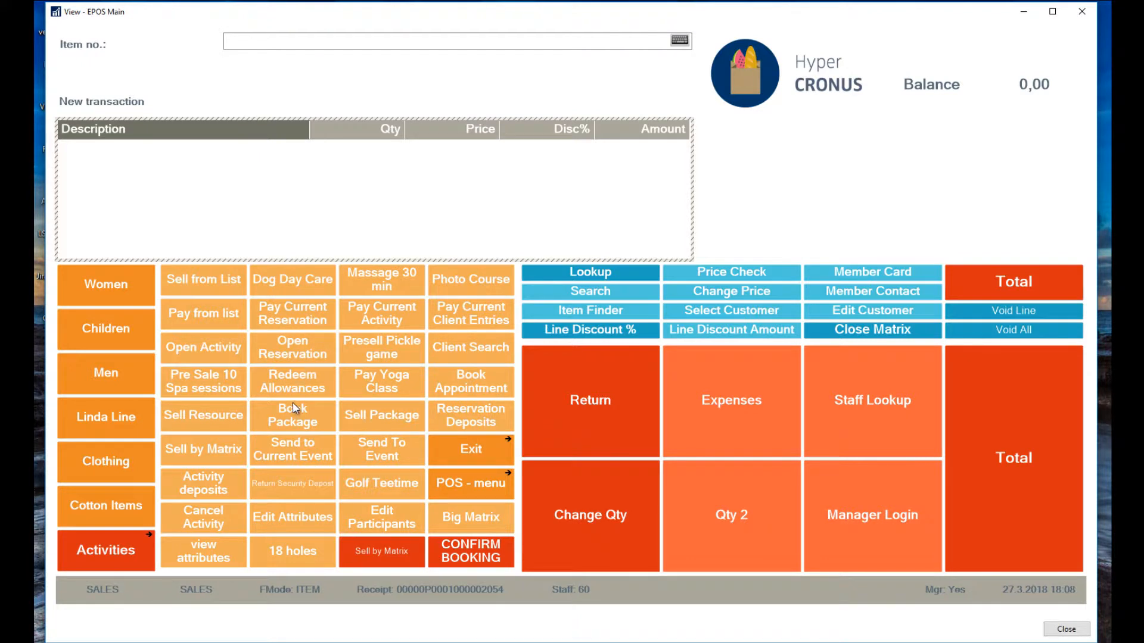
{"action": "left_click", "coordinate": [299, 315]}
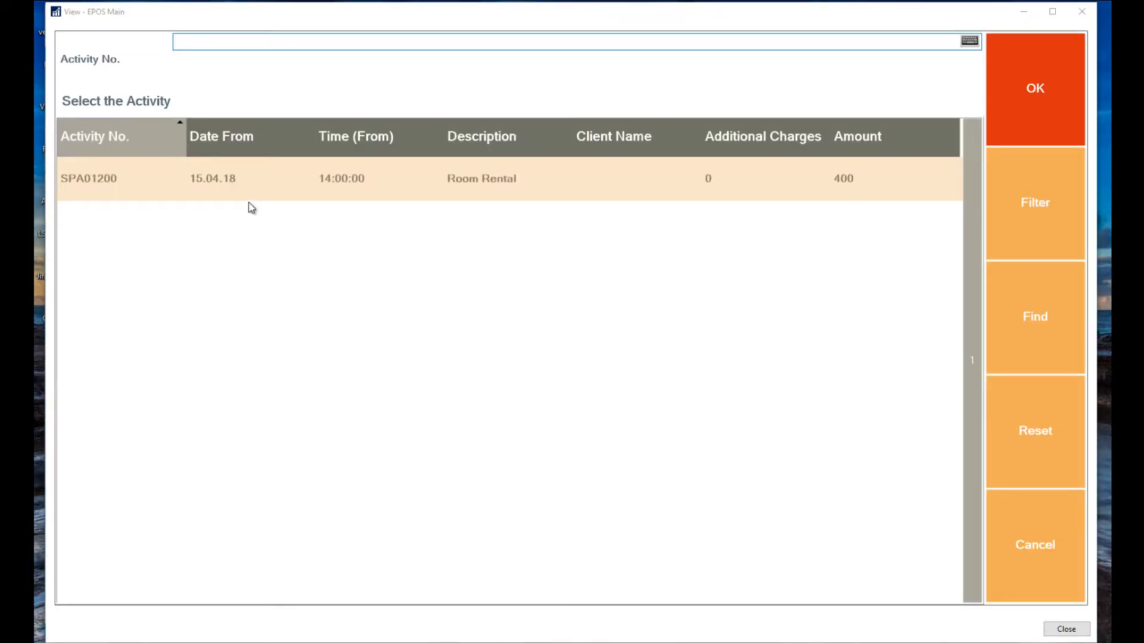
Add SPA01200 Room Rental with its 200 deposit to the sale and pay the remaining 200 in cash.
{"action": "left_click", "coordinate": [144, 178]}
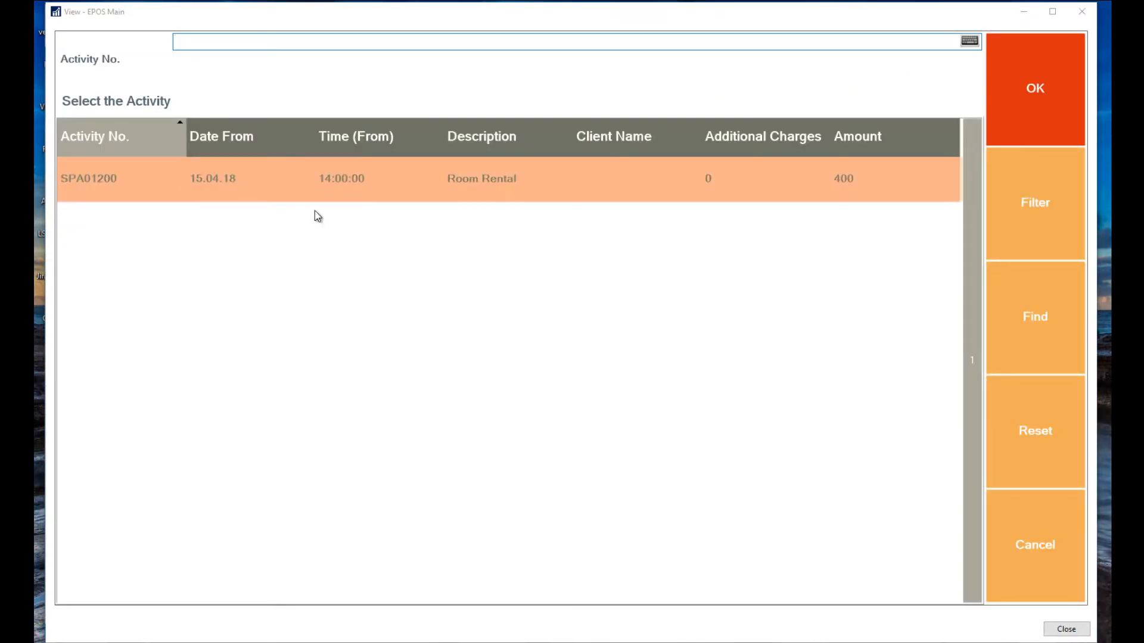
{"action": "left_click", "coordinate": [1037, 94]}
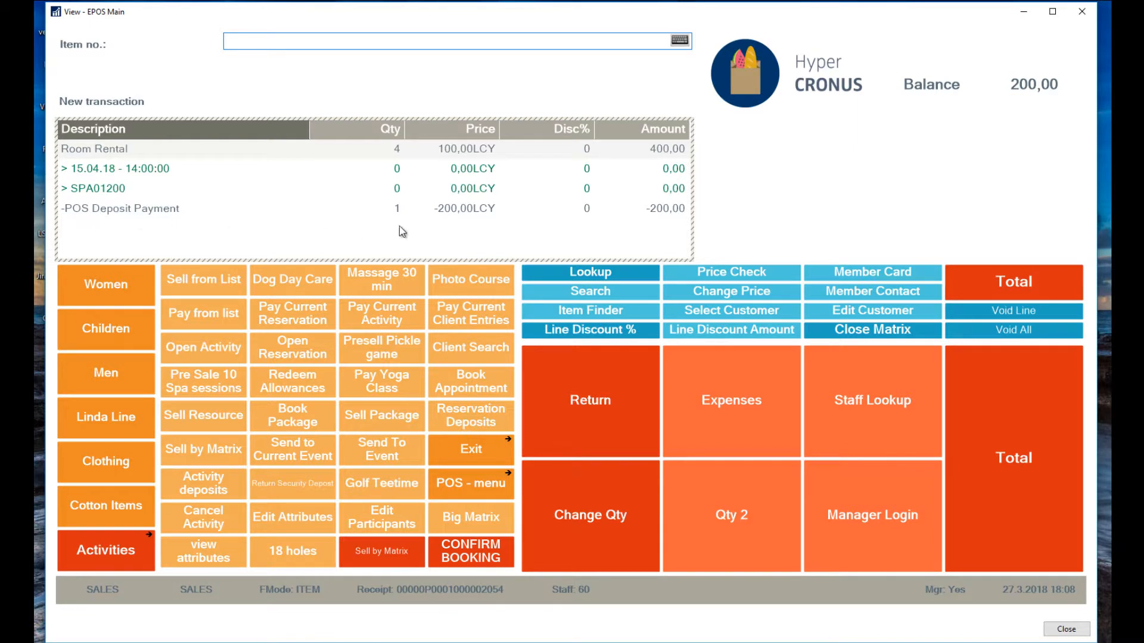
{"action": "left_click", "coordinate": [1031, 465]}
{"action": "left_click", "coordinate": [565, 405]}
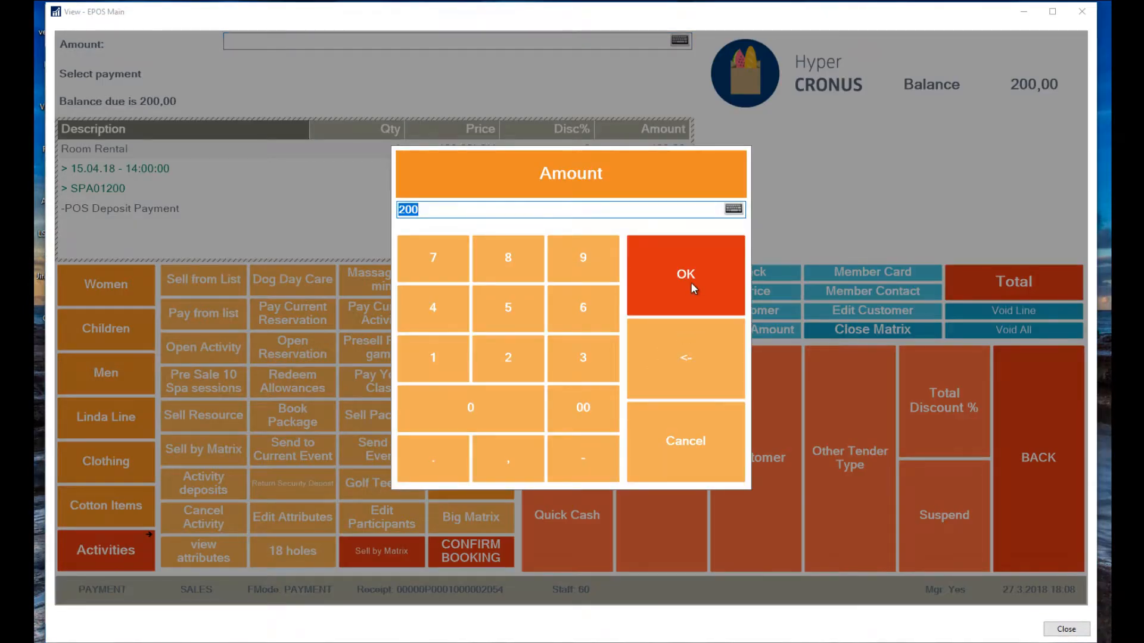
{"action": "left_click", "coordinate": [691, 284]}
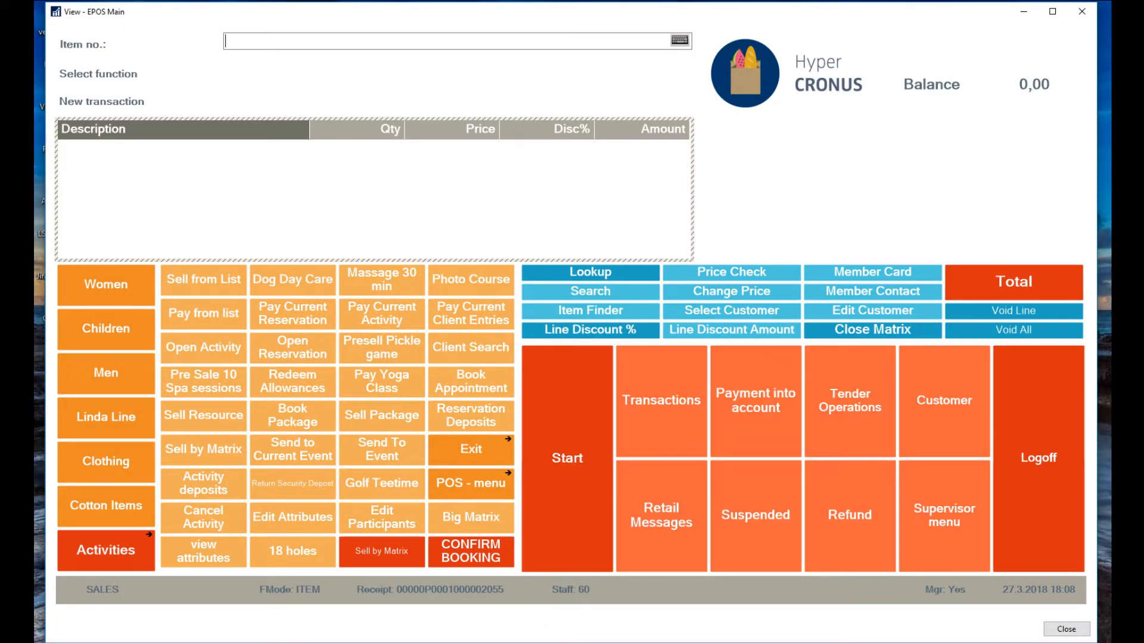
Reopen RES01283 and review its Total Deposits transactions, including the -200,00 POS Deposit entry.
{"action": "mouse_move", "coordinate": [515, 642]}
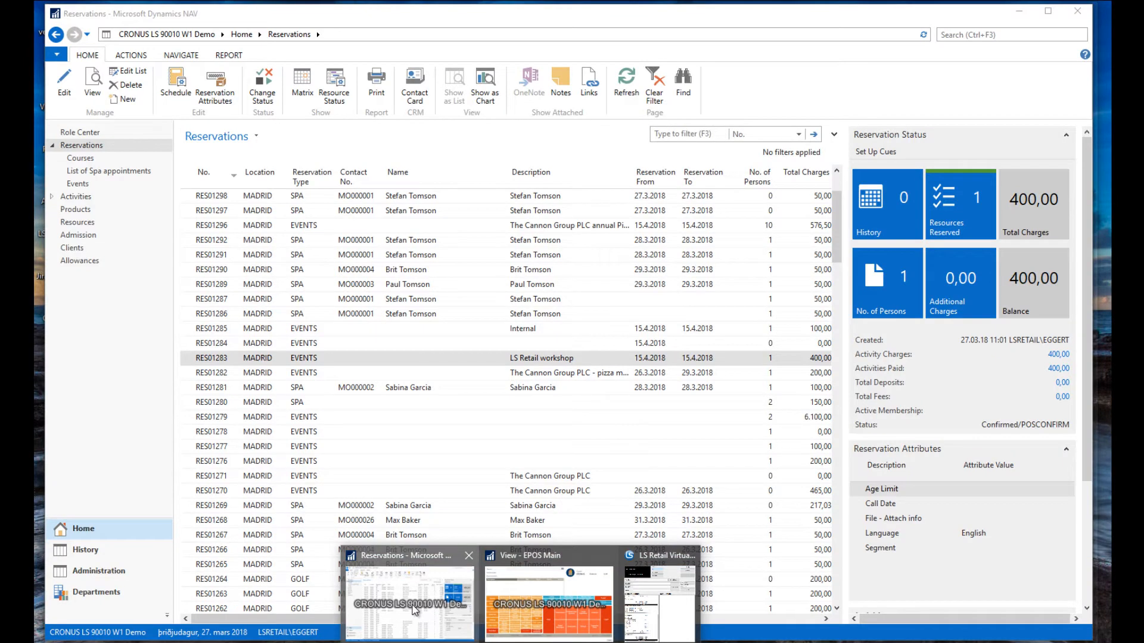
{"action": "left_click", "coordinate": [415, 609]}
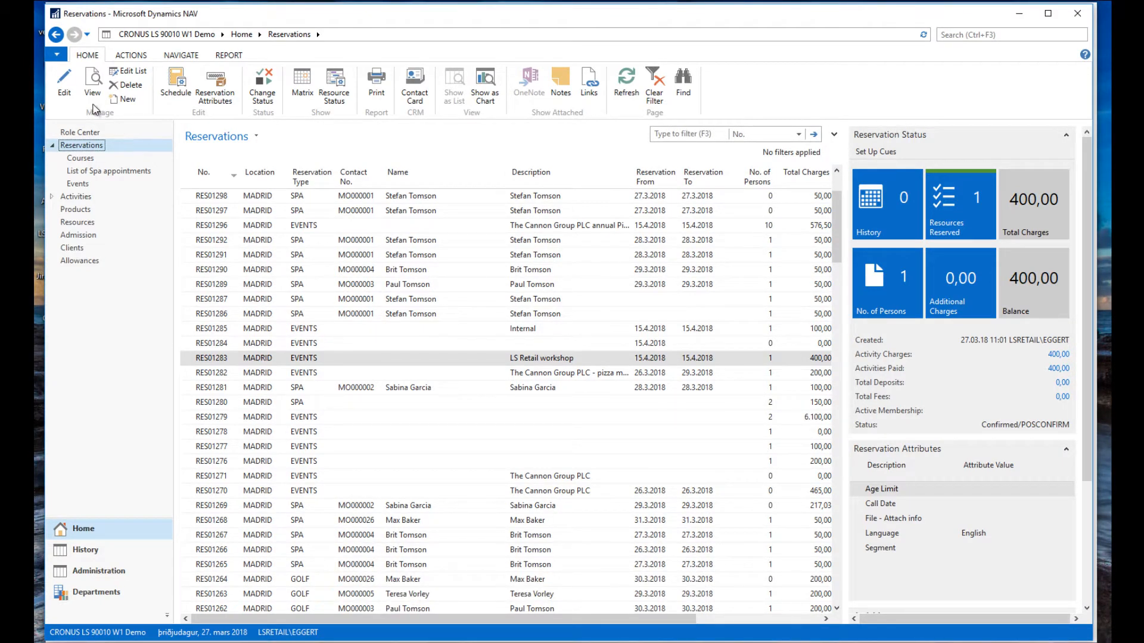
{"action": "left_click", "coordinate": [66, 92]}
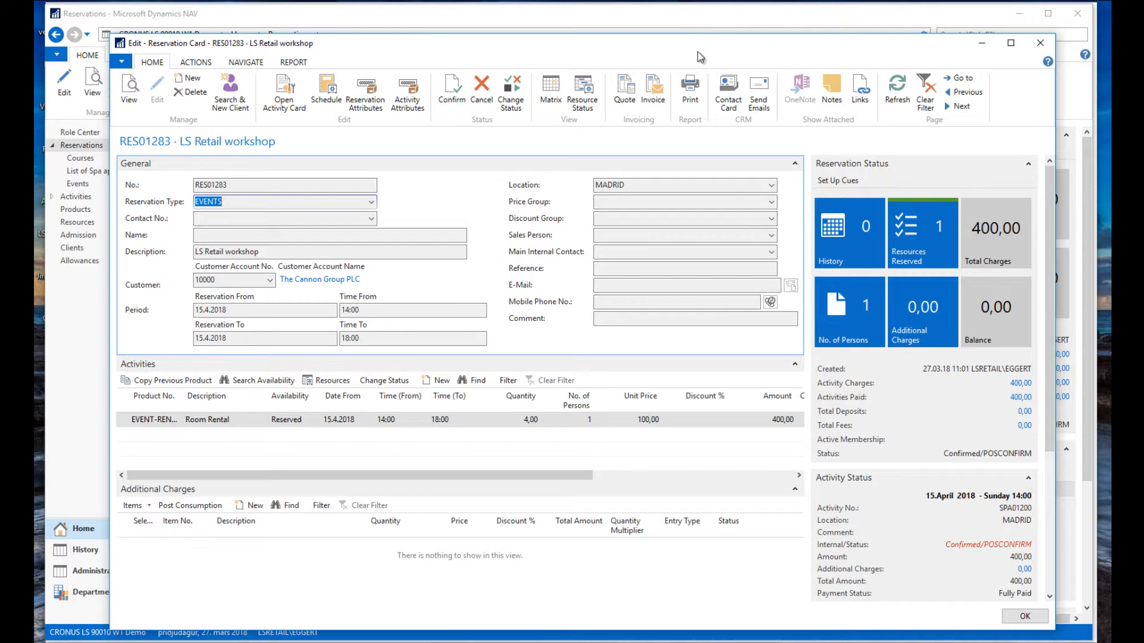
{"action": "left_click_drag", "start_coordinate": [698, 52], "coordinate": [711, 34]}
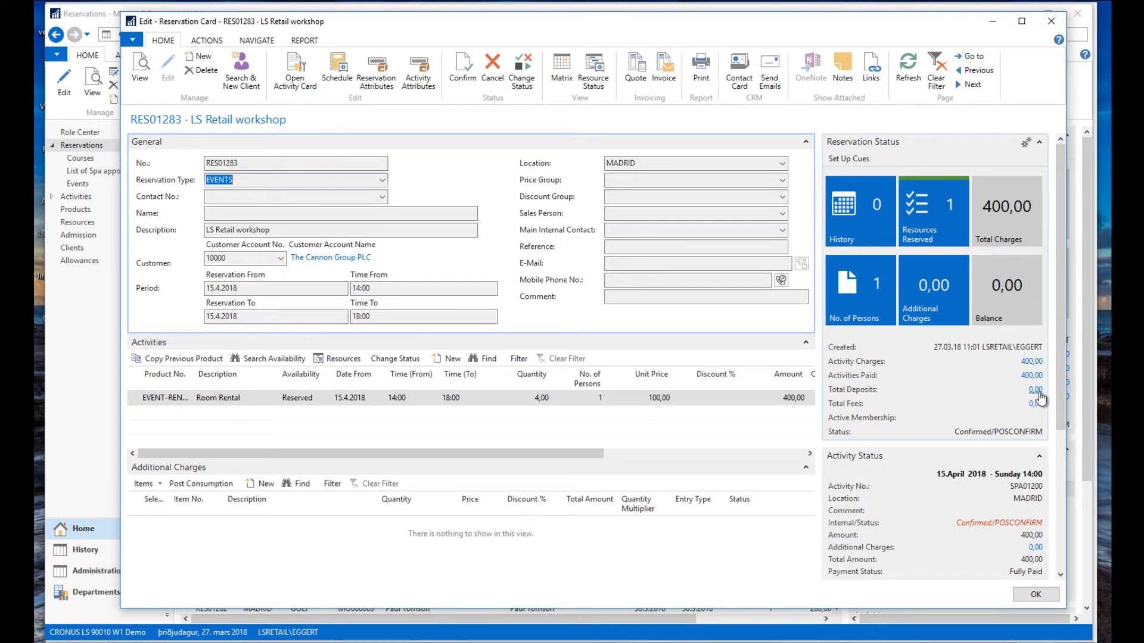
{"action": "left_click", "coordinate": [1036, 391]}
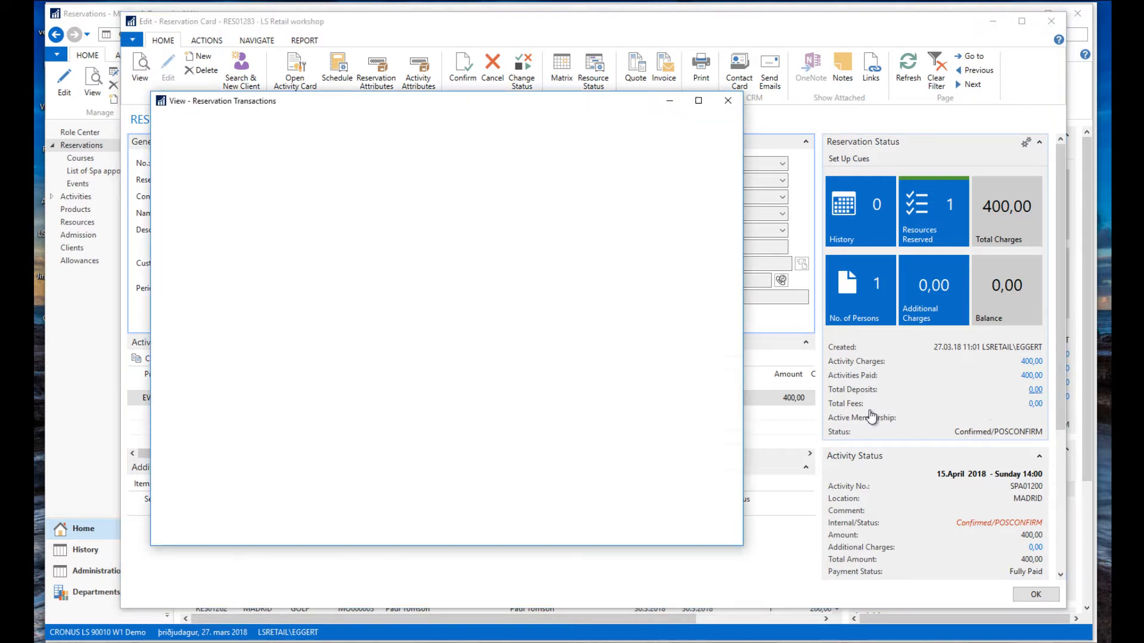
{"action": "left_click", "coordinate": [558, 277]}
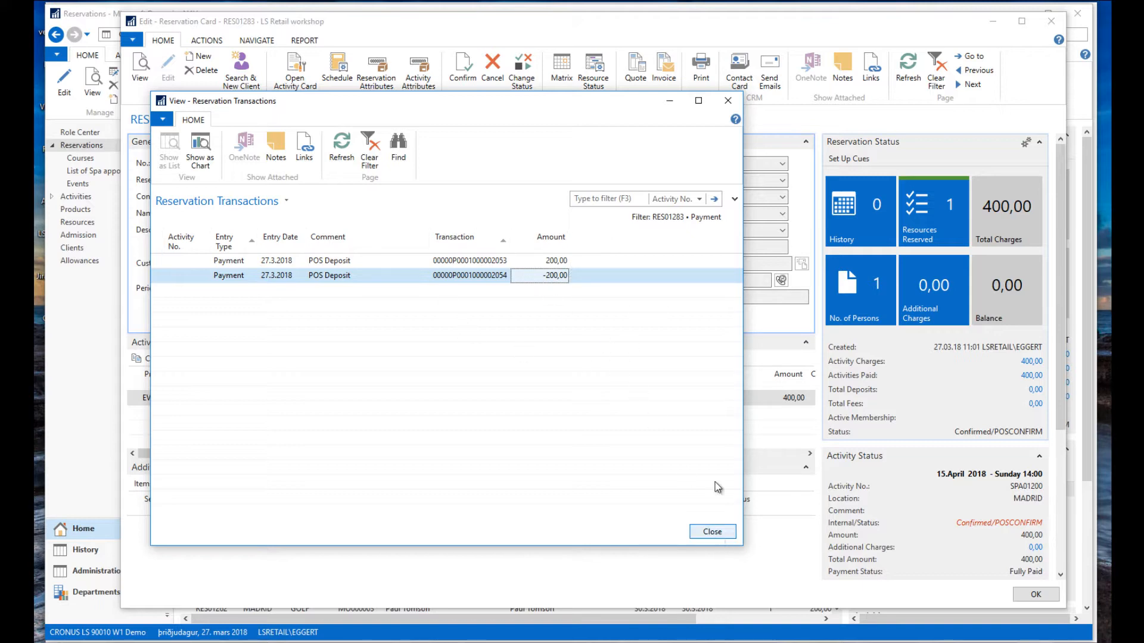
{"action": "left_click", "coordinate": [718, 533]}
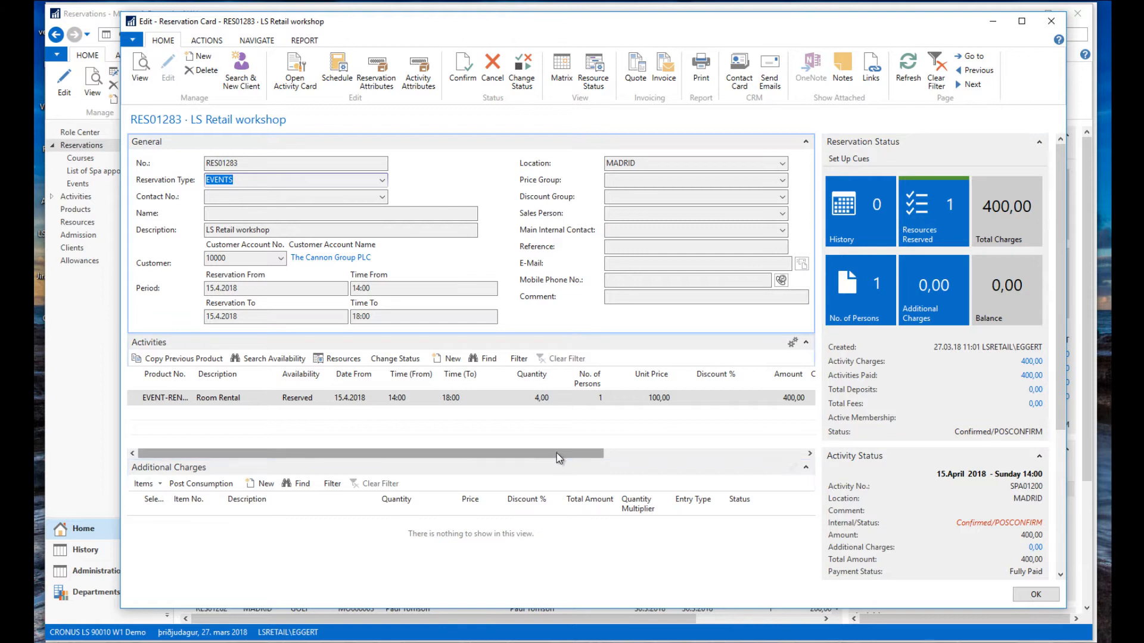
Scroll the activity lines to confirm Payment Status Fully Paid, then close the RES01283 card.
{"action": "left_click_drag", "start_coordinate": [559, 458], "coordinate": [771, 465]}
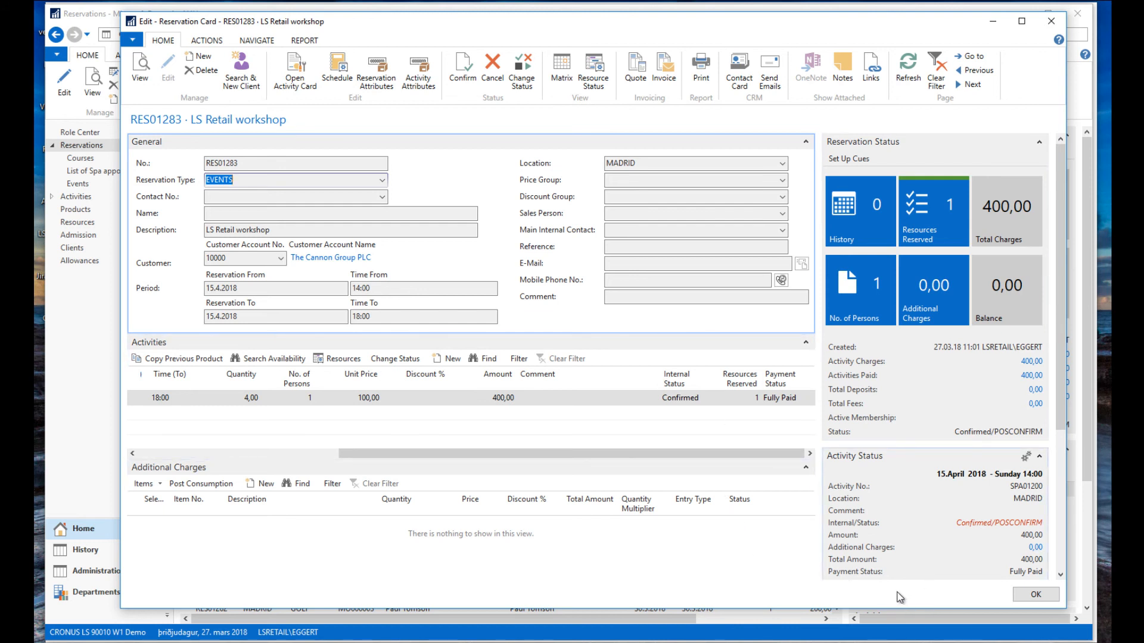
{"action": "left_click", "coordinate": [1038, 597]}
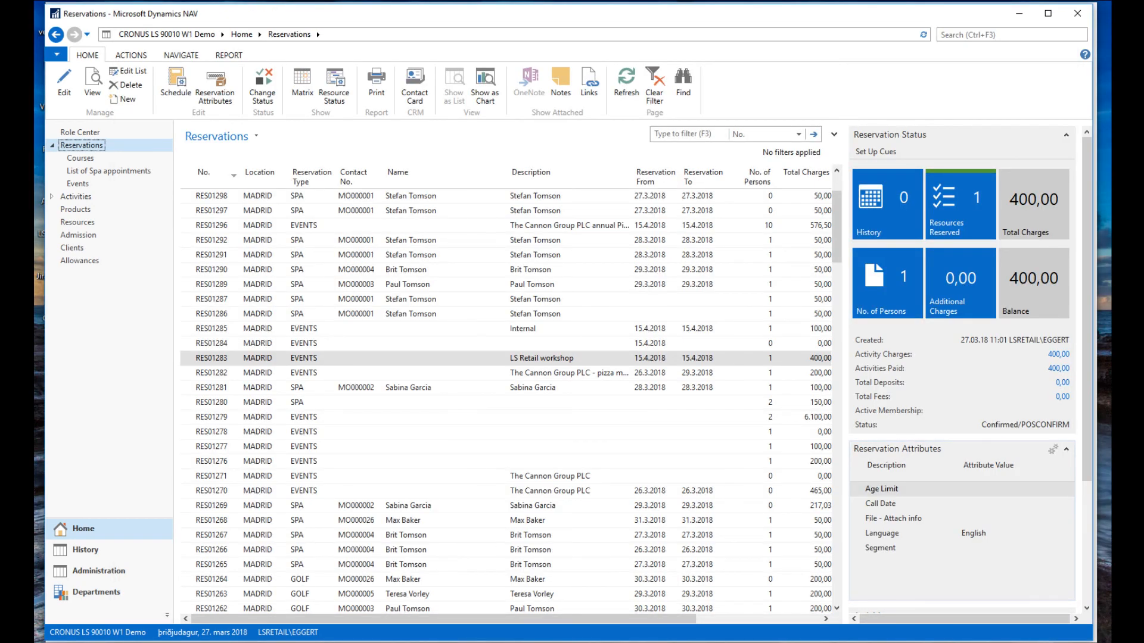